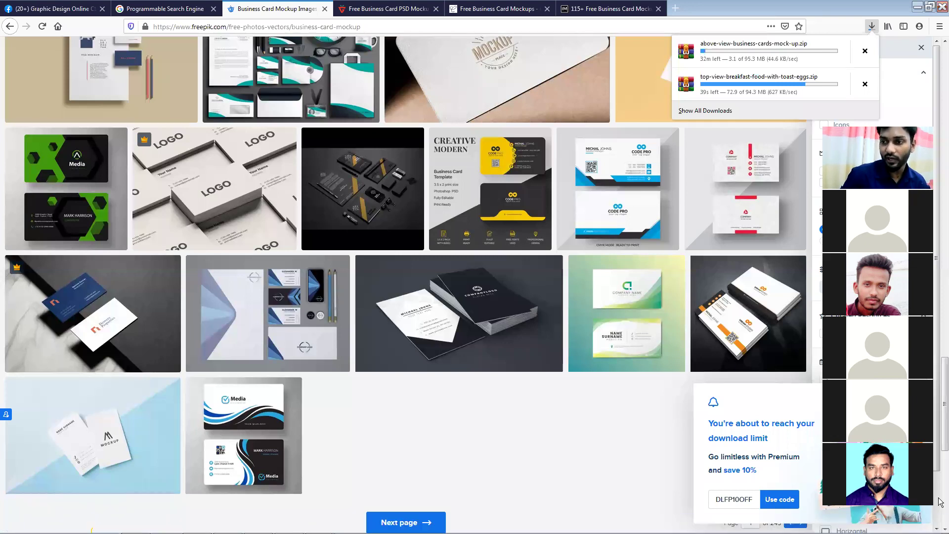
# Step: Locate the downloaded top-view-breakfast-food-with-toast-eggs.zip in its folder and extract it into a folder of the same name
pyautogui.click(939, 502)
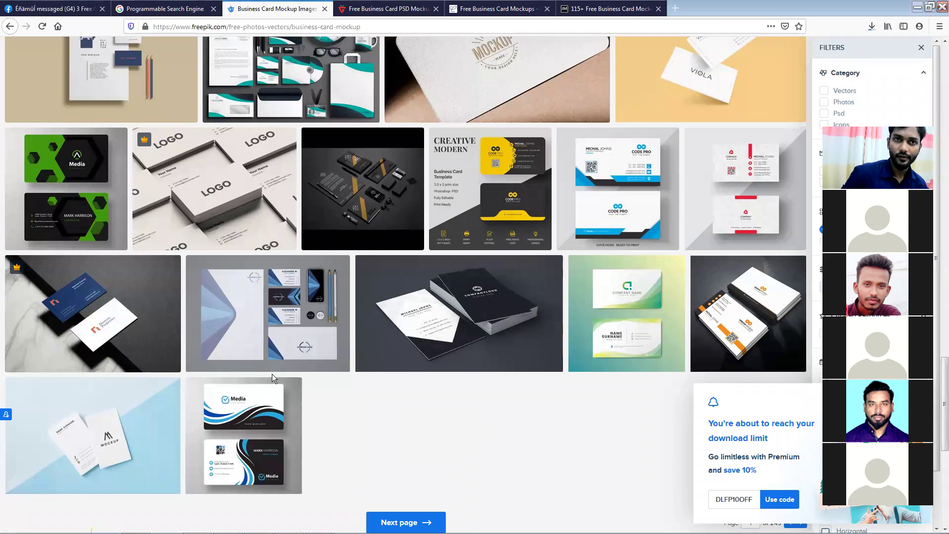
pyautogui.click(871, 26)
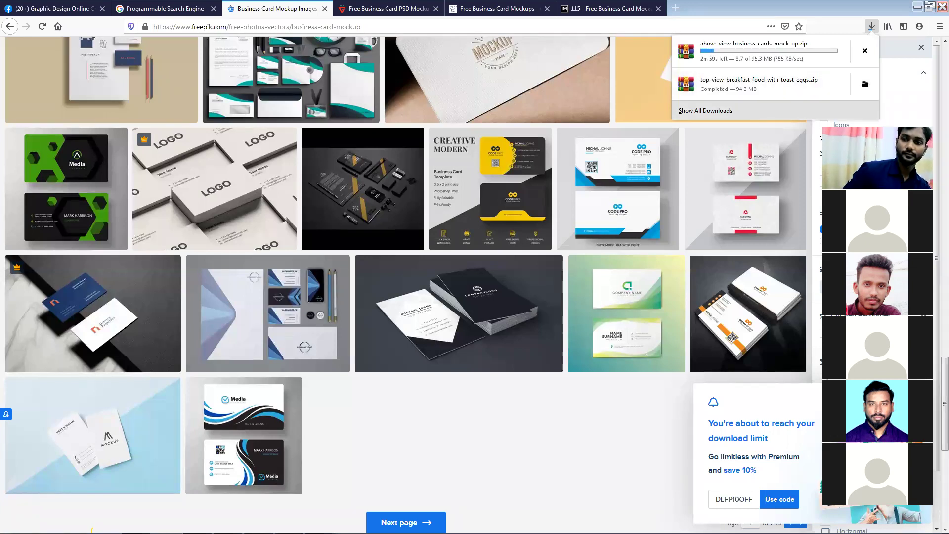
pyautogui.click(865, 84)
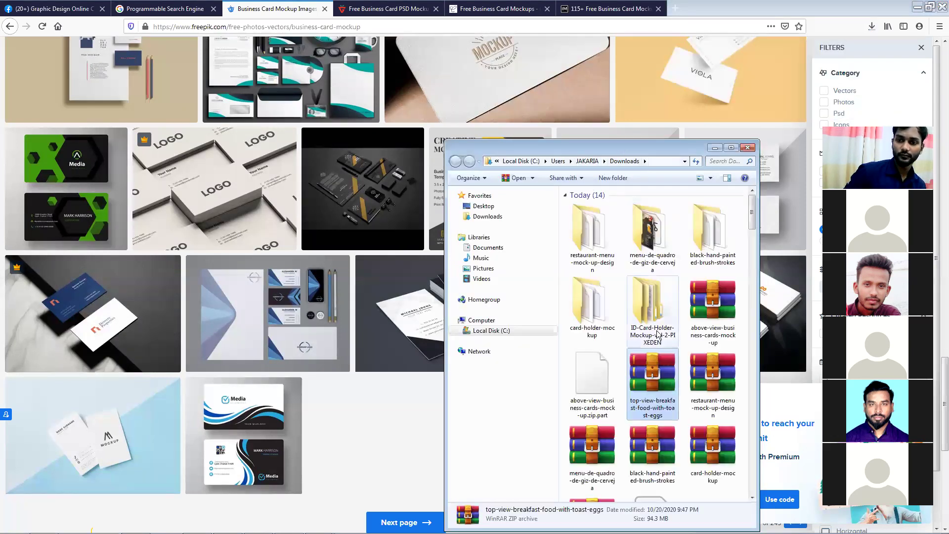
pyautogui.rightClick(654, 379)
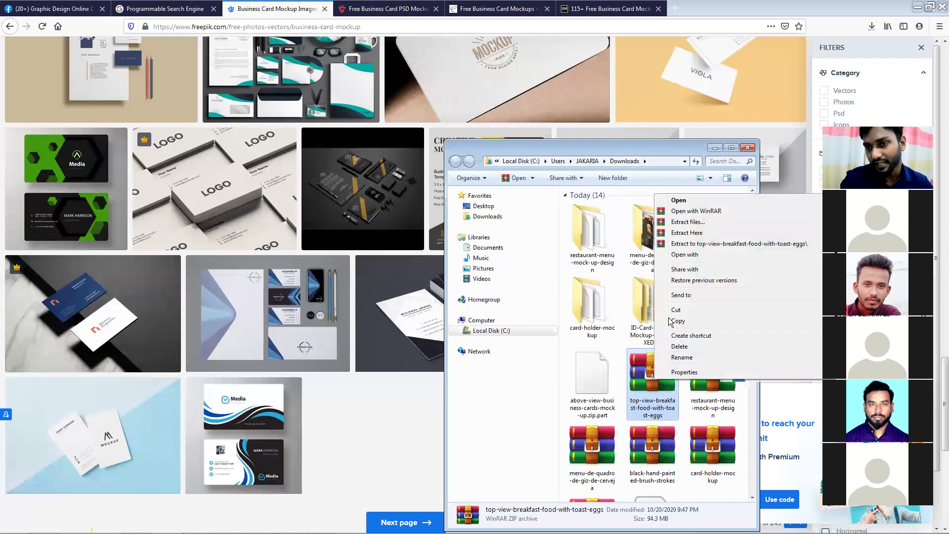
pyautogui.click(723, 224)
pyautogui.click(505, 375)
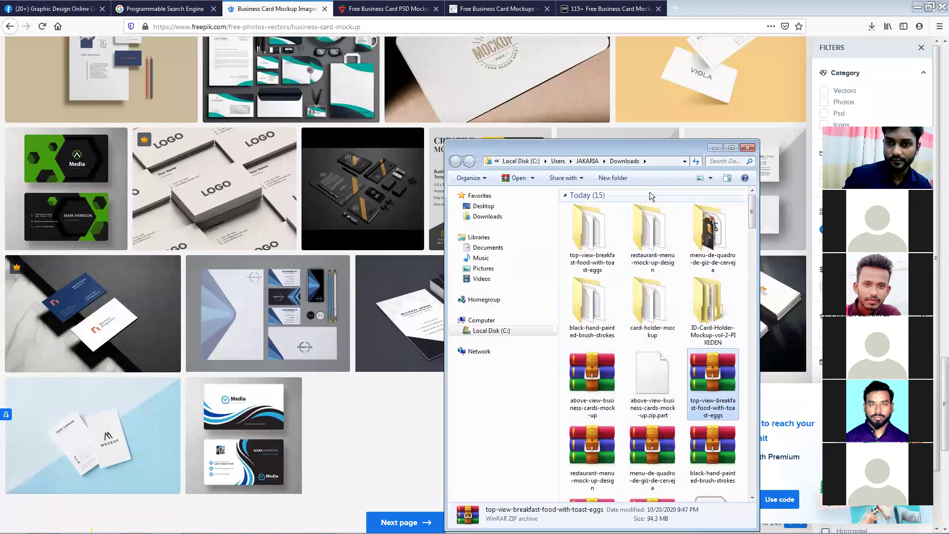
# Step: Open 3776170.psd from the extracted folder in Photoshop, discarding its embedded color profile
pyautogui.doubleClick(579, 228)
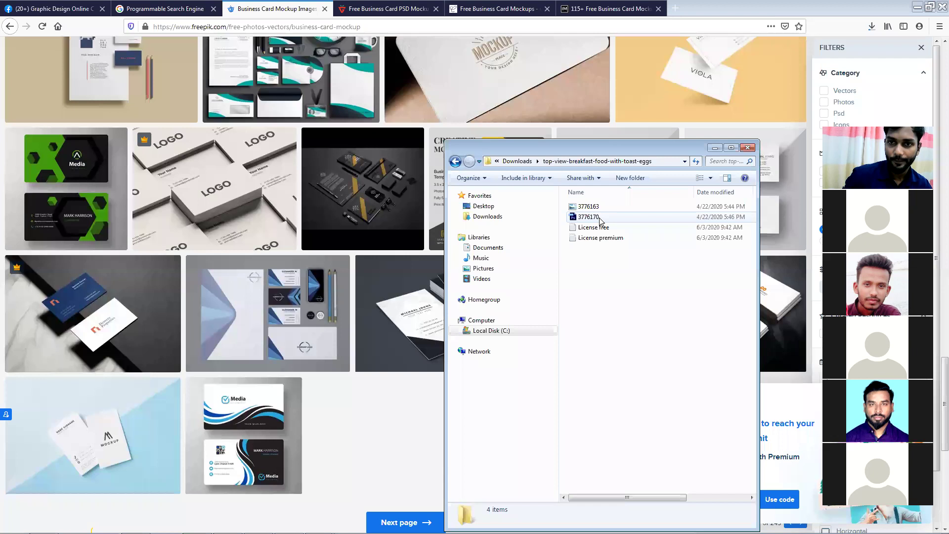
pyautogui.click(599, 217)
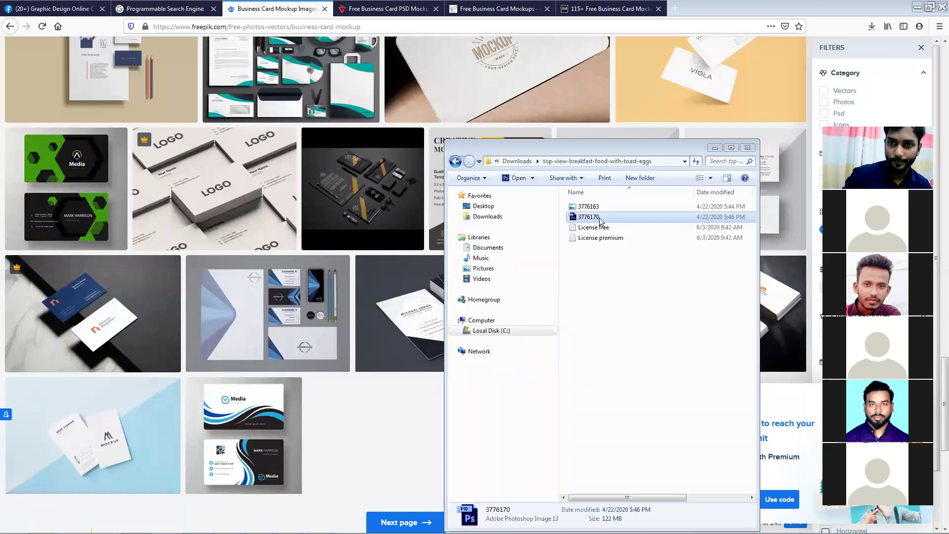
pyautogui.doubleClick(599, 217)
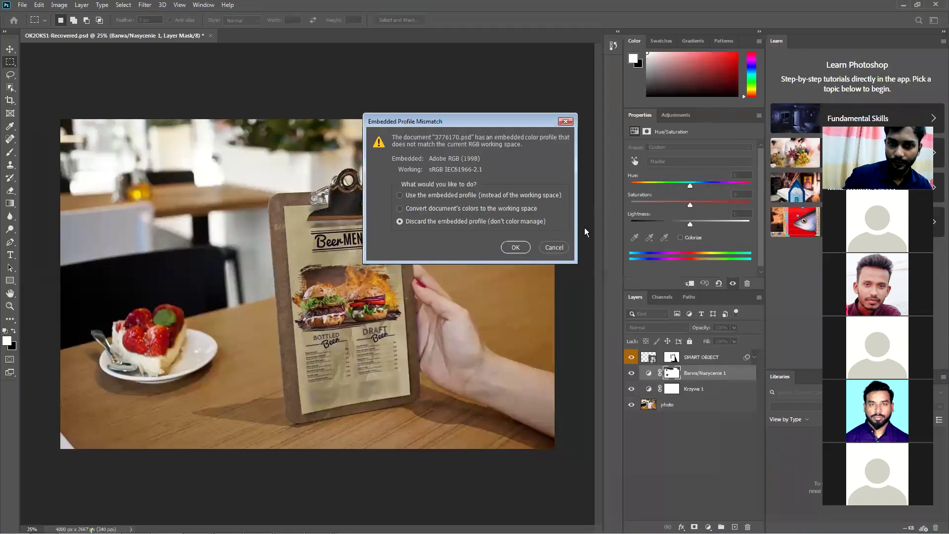
pyautogui.click(510, 247)
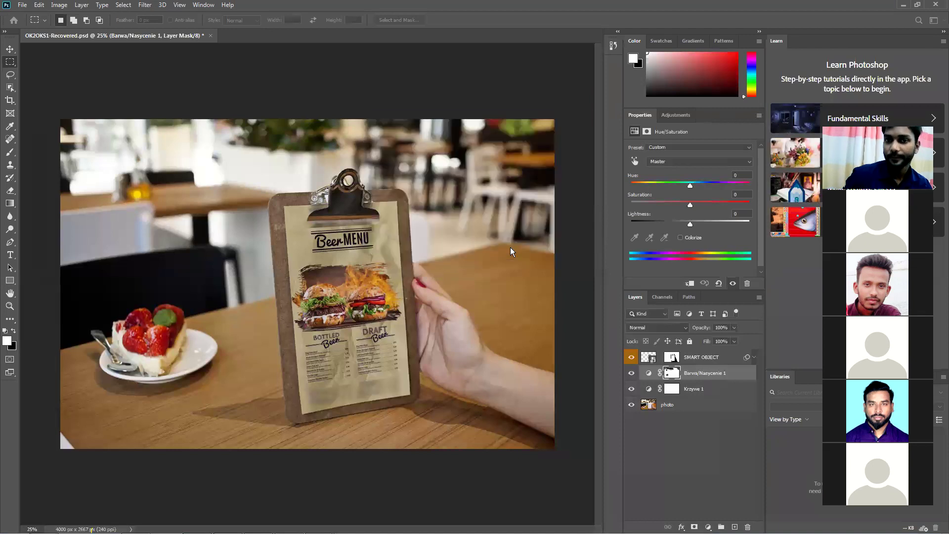
# Step: Minimize the browser to clear the desktop and return to the breakfast menu mockup in a maximized Photoshop window
pyautogui.doubleClick(574, 5)
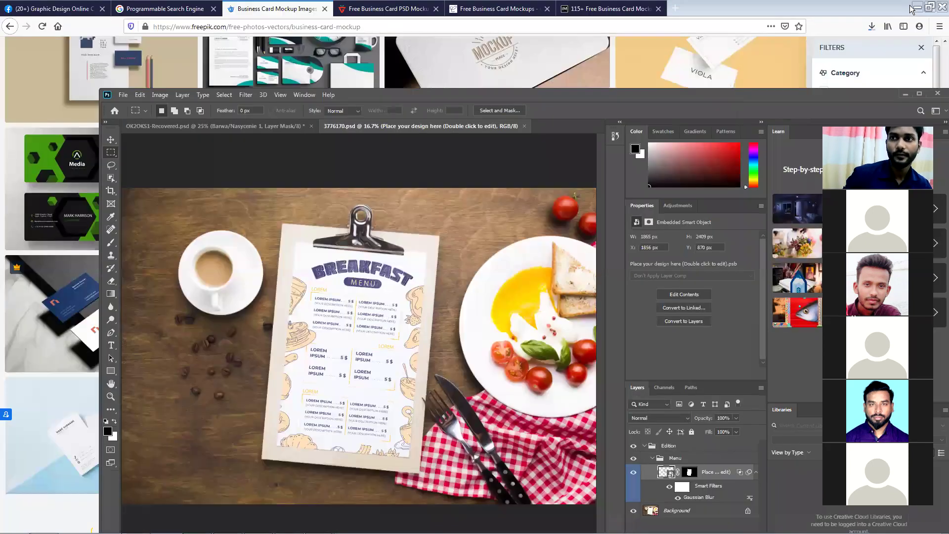
pyautogui.click(799, 49)
pyautogui.click(916, 7)
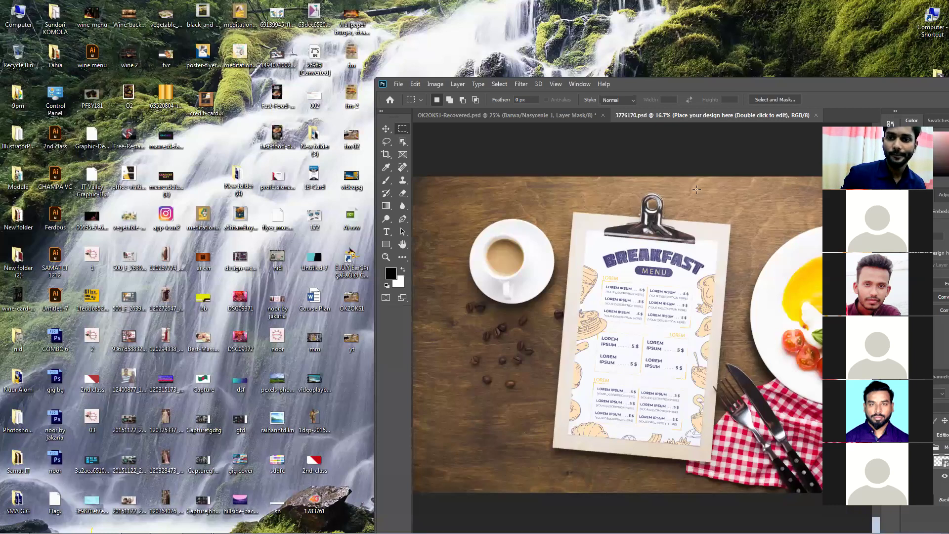
pyautogui.doubleClick(706, 88)
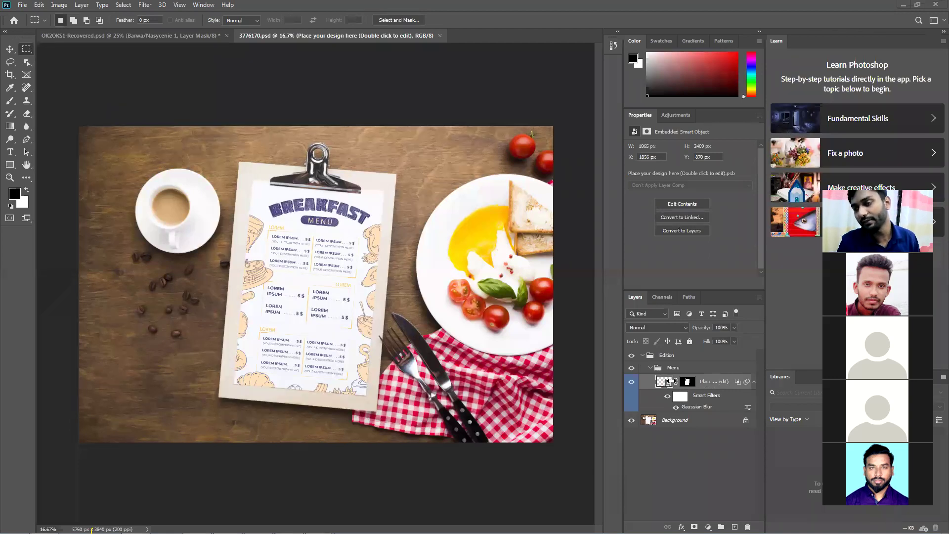
# Step: Preview the fm-2 beer menu image from the desktop, then return to the maximized Photoshop window
pyautogui.doubleClick(589, 5)
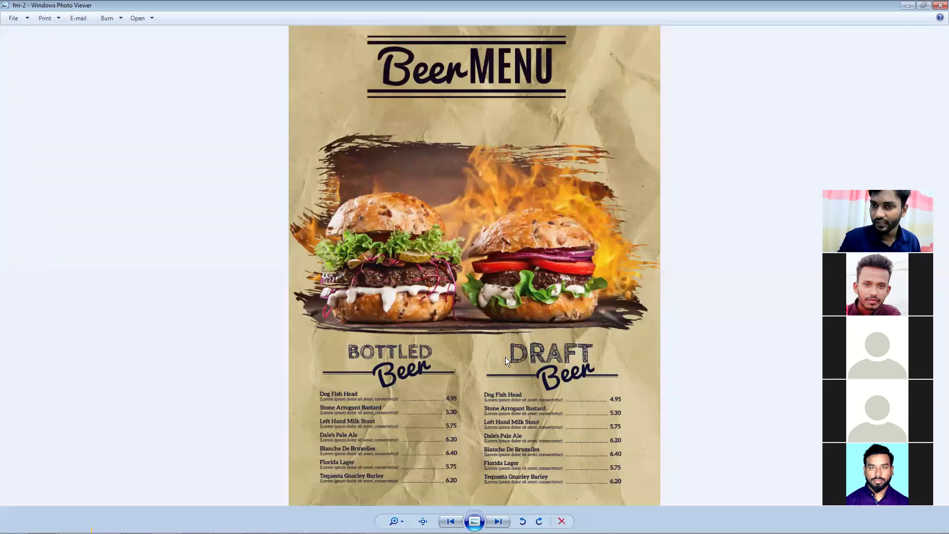
pyautogui.click(938, 6)
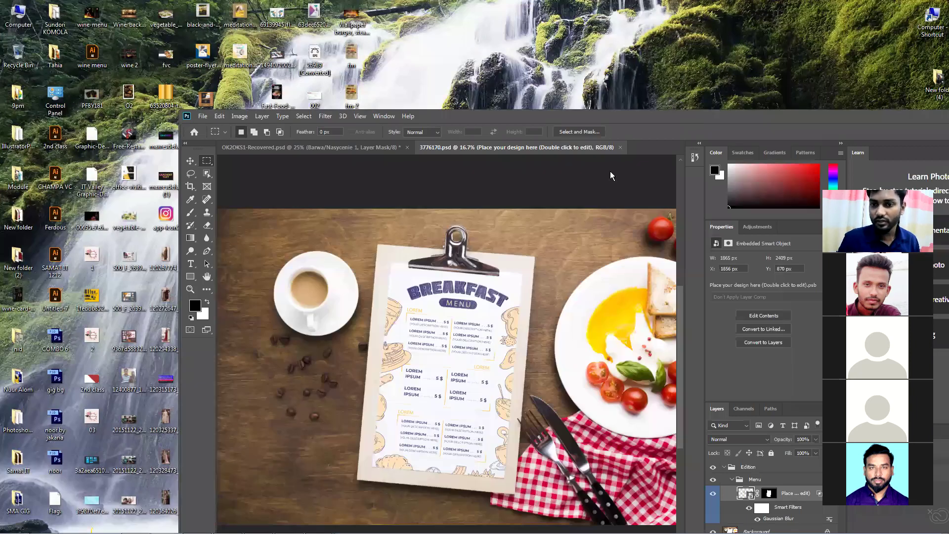
pyautogui.doubleClick(687, 114)
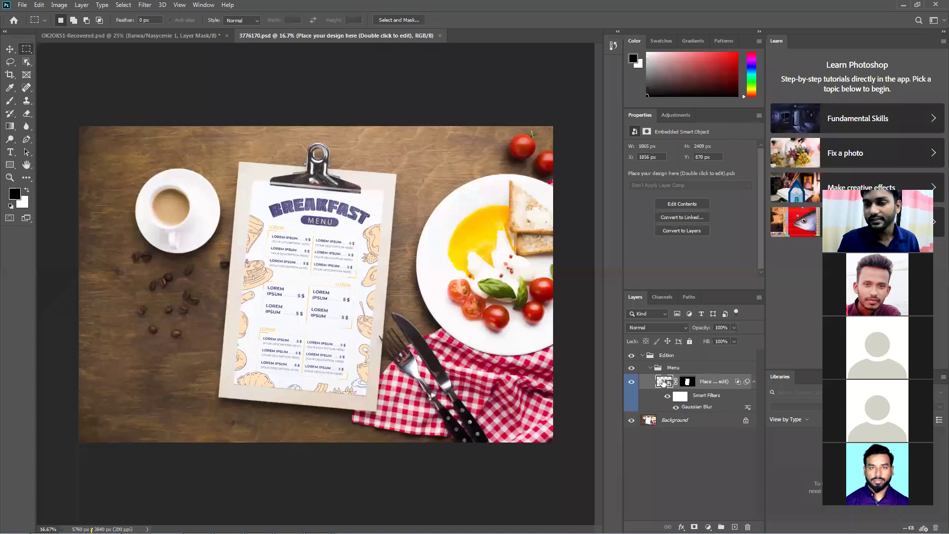
# Step: Open the contents of the "Place your design here" smart object, discarding its embedded color profile
pyautogui.doubleClick(663, 382)
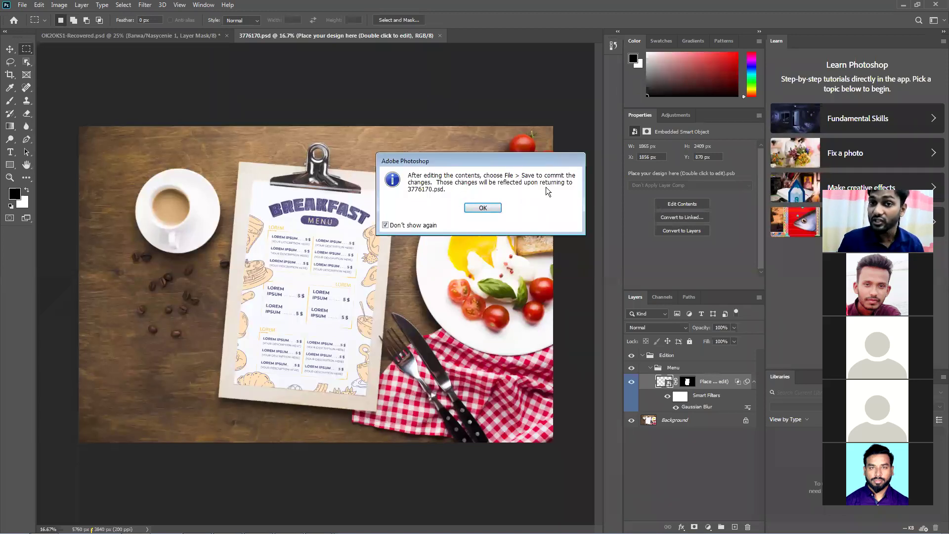
pyautogui.click(494, 210)
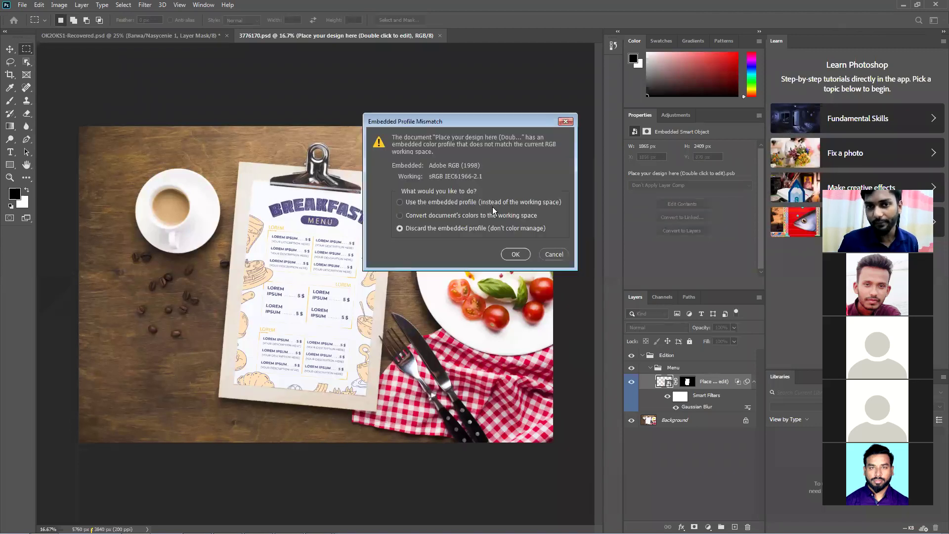
pyautogui.click(516, 254)
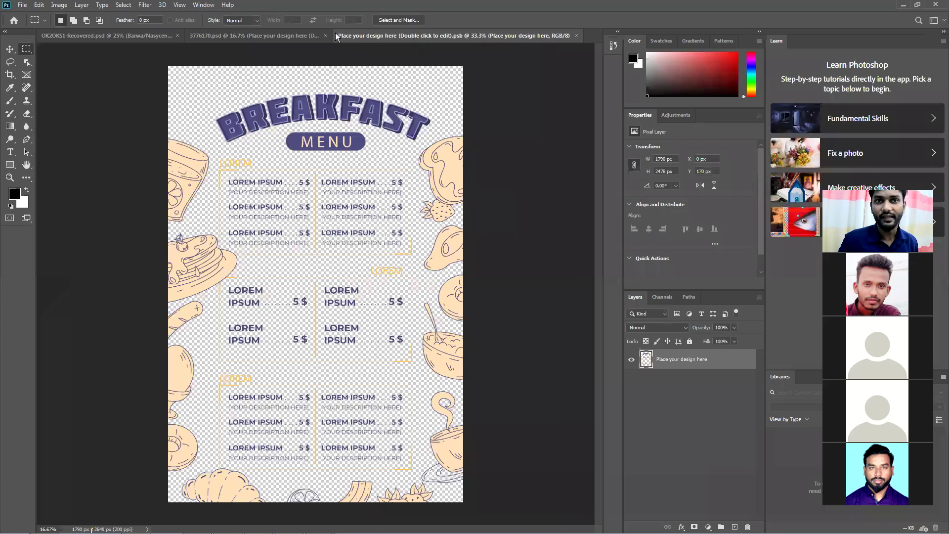
# Step: Compare the 3776170.psd mockup with the opened smart object document
pyautogui.click(265, 36)
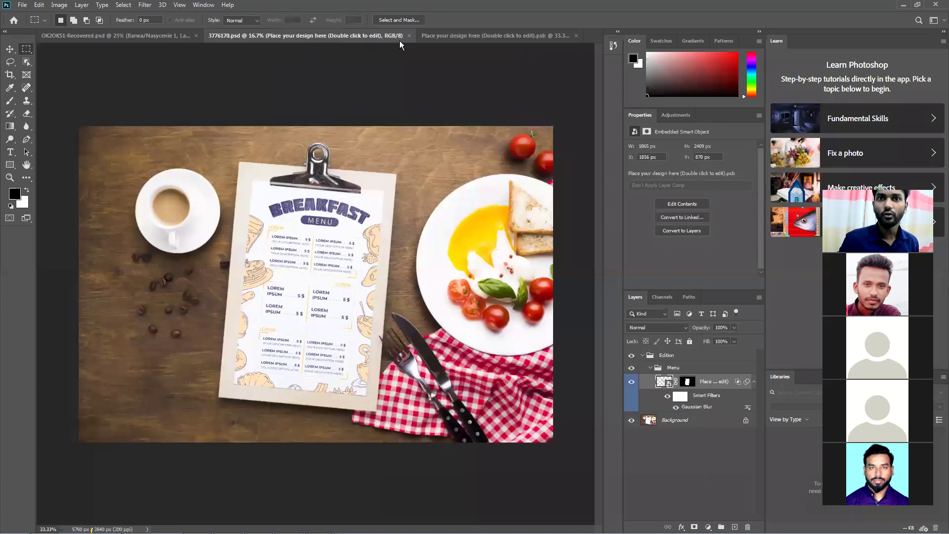
pyautogui.click(551, 34)
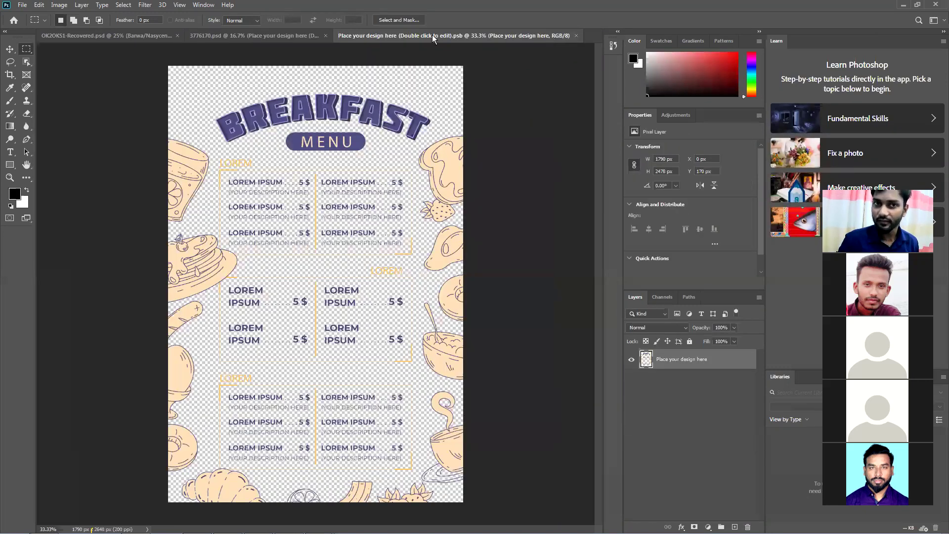
pyautogui.click(291, 37)
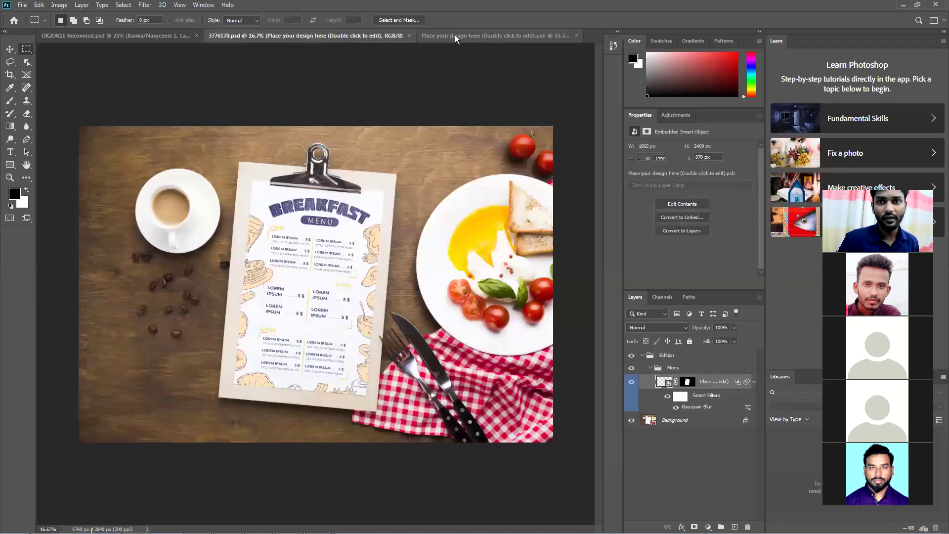
pyautogui.click(534, 35)
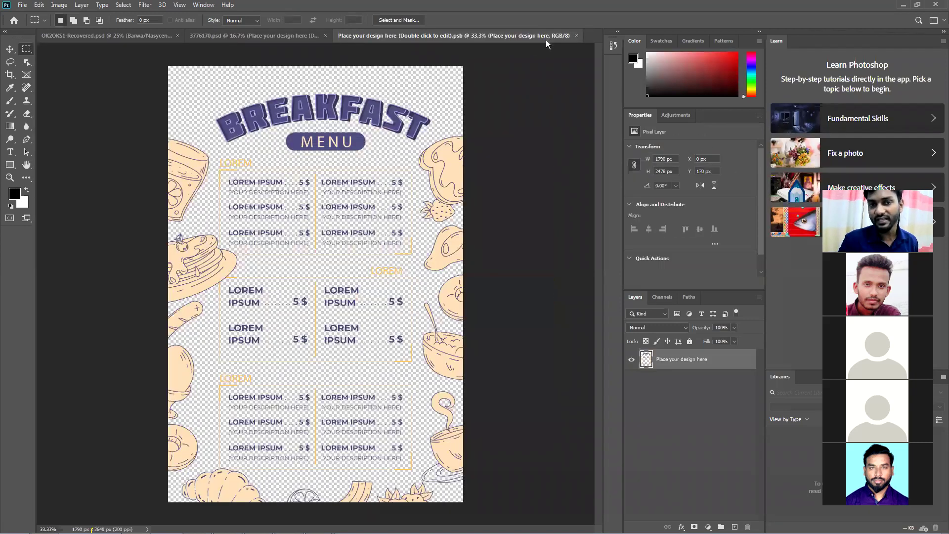
# Step: Place the fm-2 image from the desktop into the smart object document above the breakfast menu layer
pyautogui.doubleClick(774, 9)
pyautogui.moveTo(356, 90); pyautogui.dragTo(426, 188)
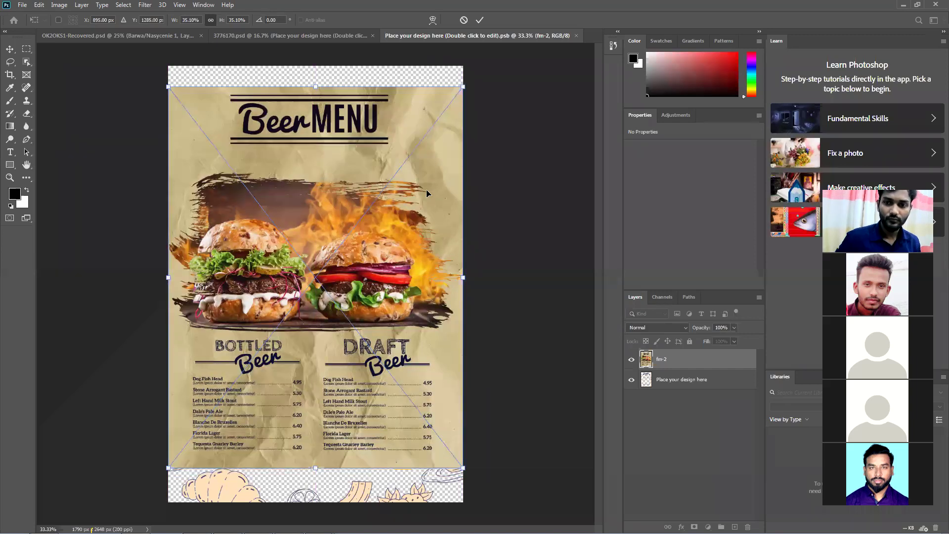
pyautogui.press('Return')
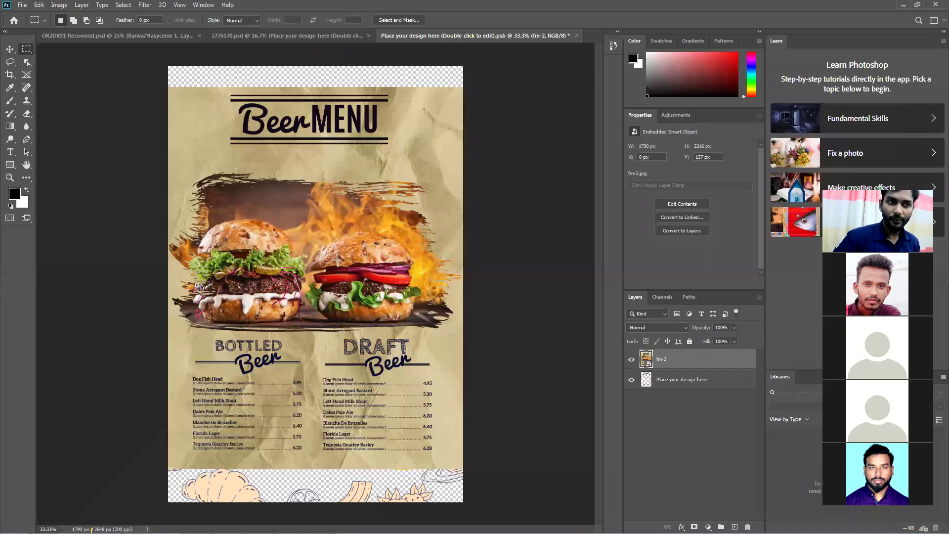
# Step: Move the fm-2 layer slightly down and save the smart object to update the 3776170.psd mockup
pyautogui.click(11, 52)
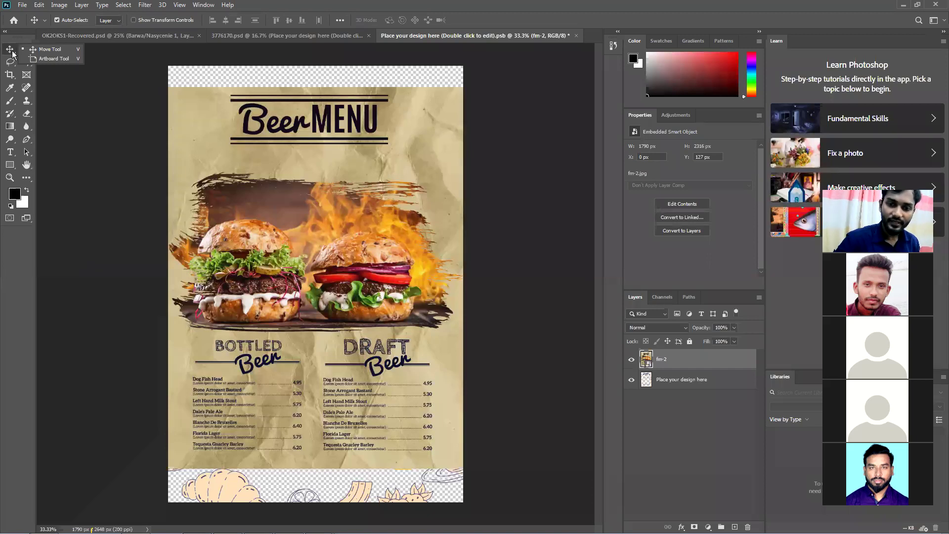
pyautogui.moveTo(312, 98); pyautogui.dragTo(308, 95)
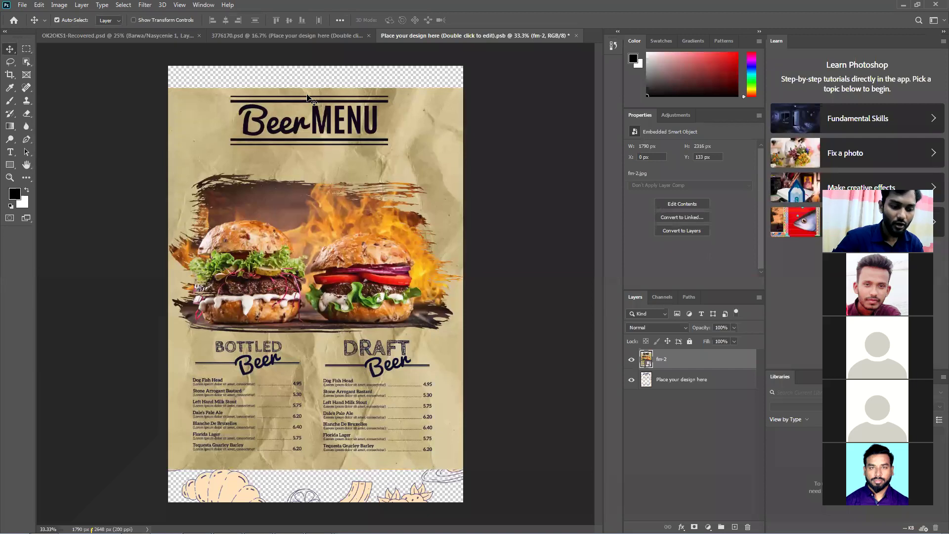
pyautogui.hotkey('ctrl', 's')
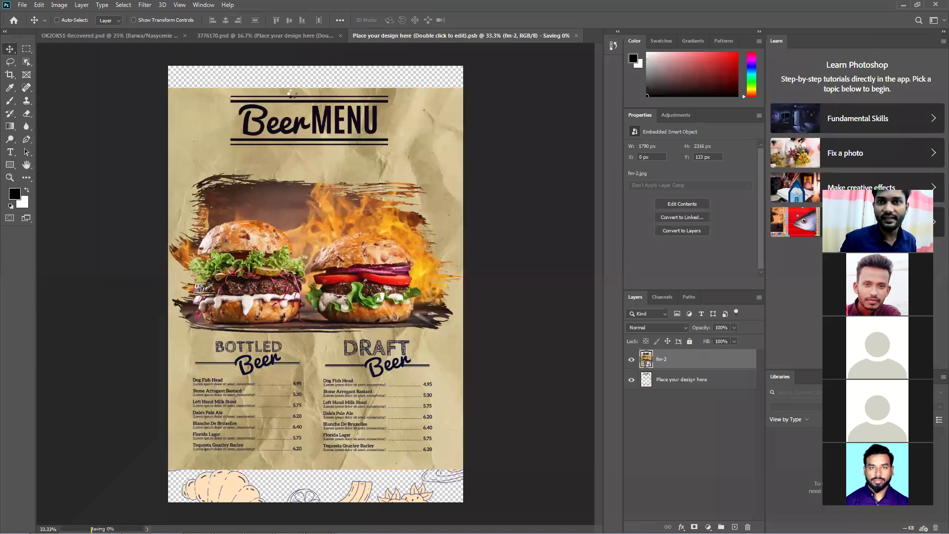
pyautogui.click(292, 37)
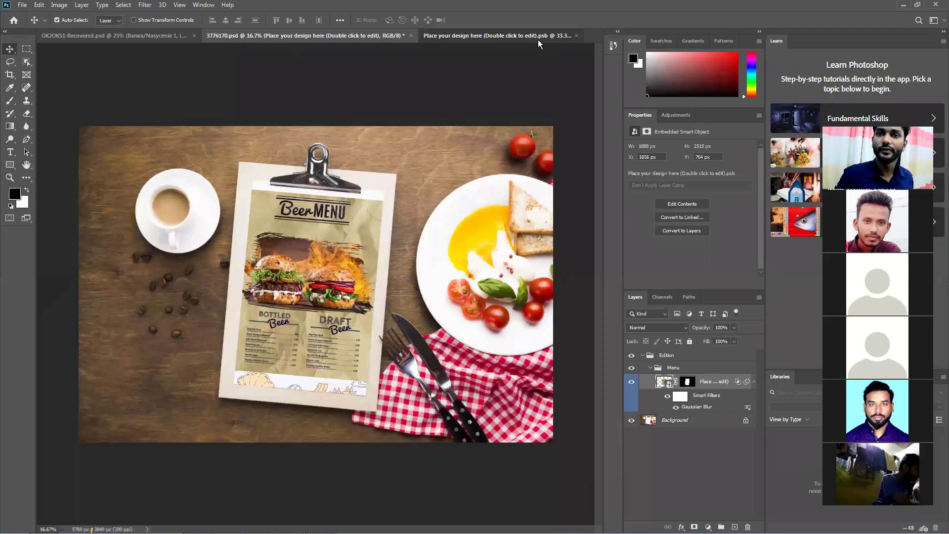
# Step: Duplicate fm-2 twice in the smart object, offsetting the copies beneath the original to cover the canvas's empty upper and lower strips
pyautogui.click(497, 35)
pyautogui.moveTo(330, 210); pyautogui.dragTo(322, 263)
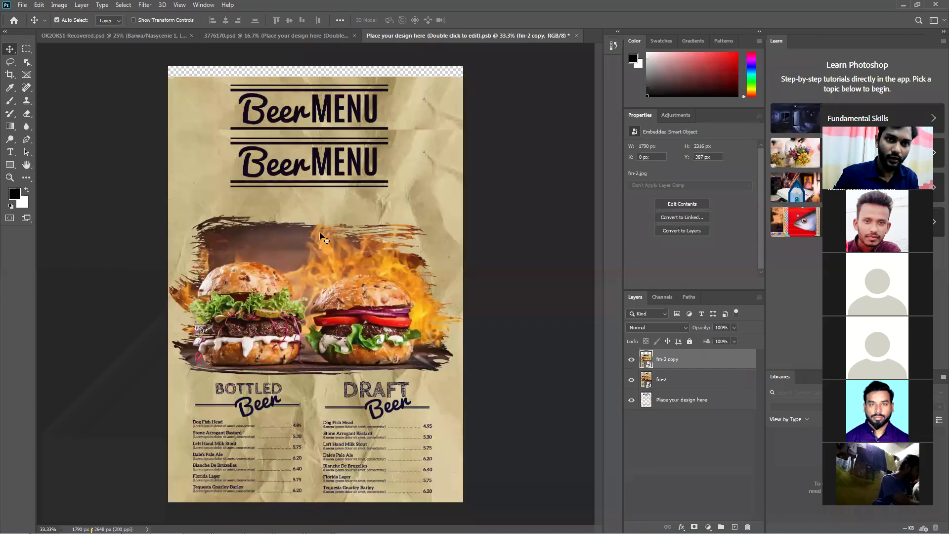
pyautogui.moveTo(683, 360); pyautogui.dragTo(680, 379)
pyautogui.click(392, 380)
pyautogui.moveTo(398, 468); pyautogui.dragTo(388, 426)
pyautogui.click(492, 399)
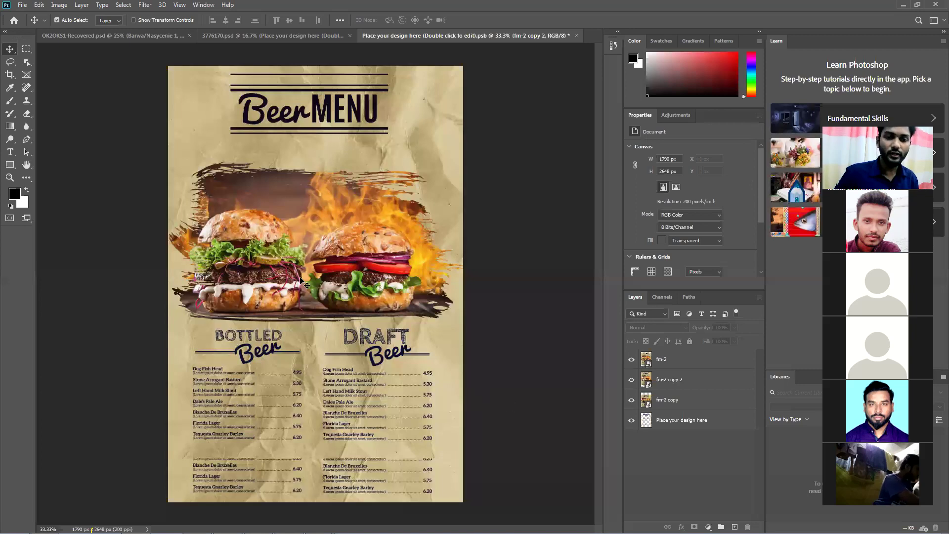
# Step: Rasterize the fm-2 copy layer at the lower end of the design and apply a Blur filter to it
pyautogui.click(378, 482)
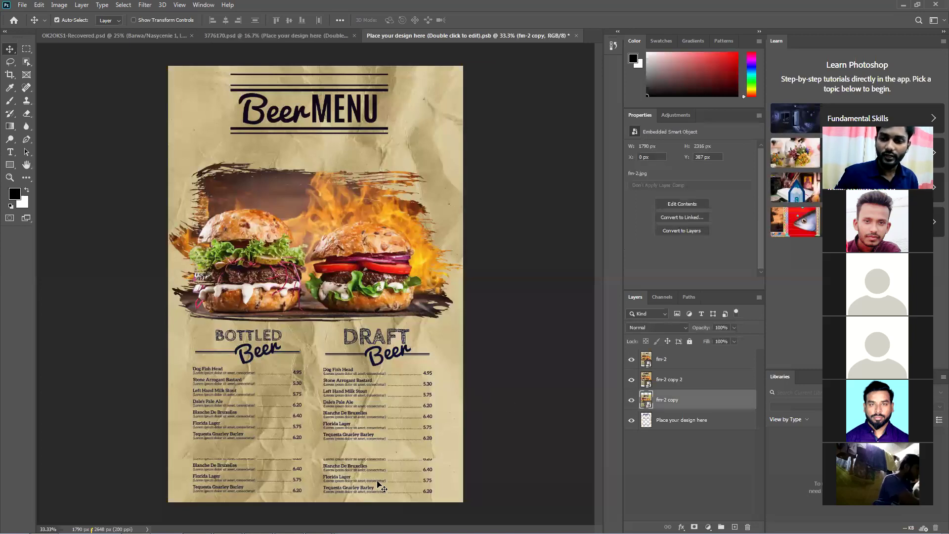
pyautogui.rightClick(673, 400)
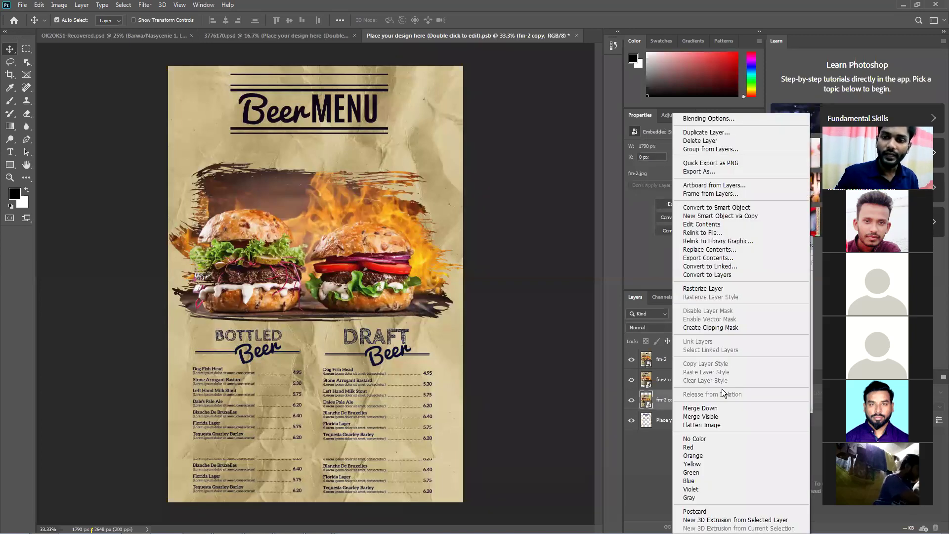
pyautogui.click(716, 290)
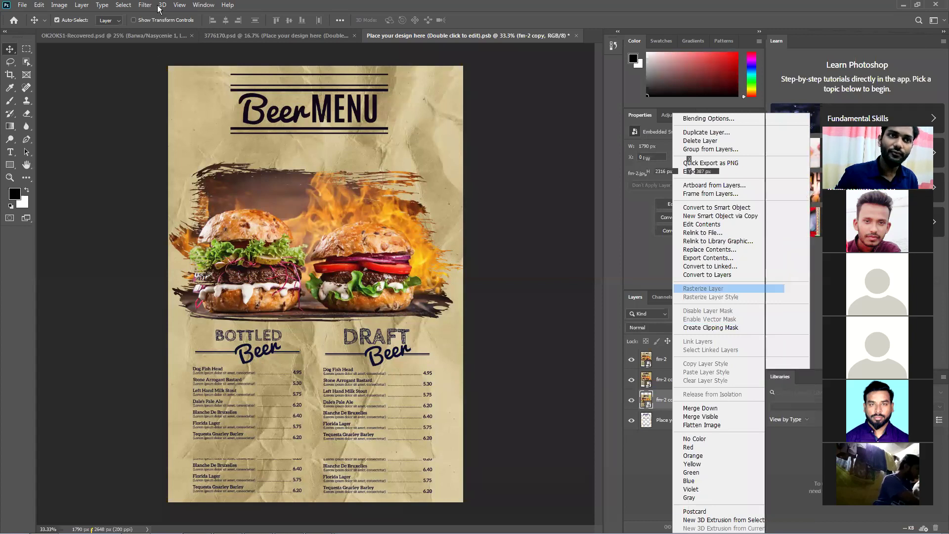
pyautogui.click(148, 5)
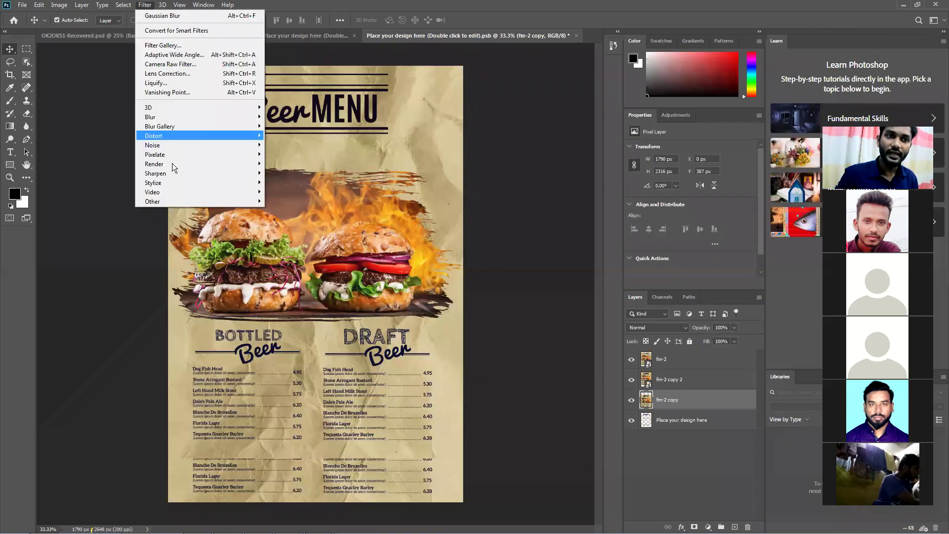
pyautogui.click(282, 127)
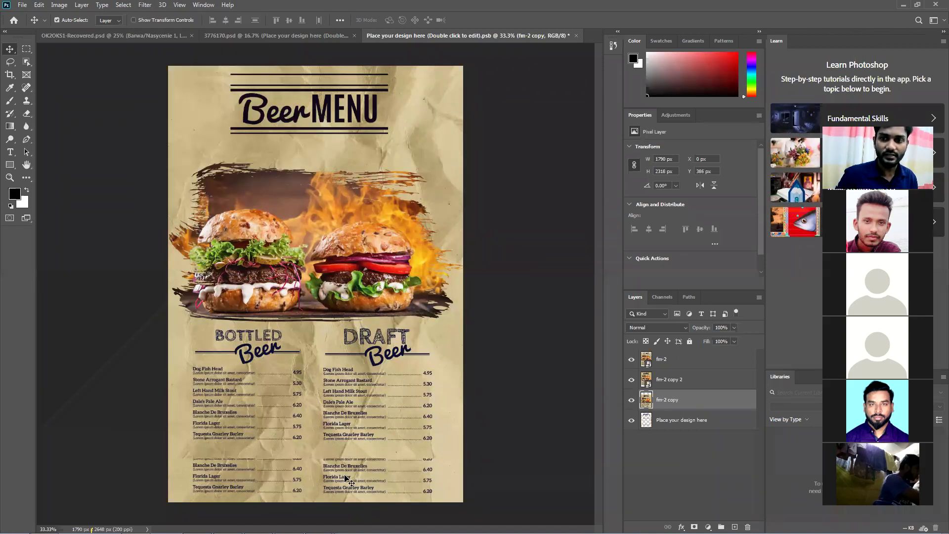
# Step: Apply a Gaussian Blur with a radius of about 8.8 pixels to the fm-2 copy layer
pyautogui.click(145, 5)
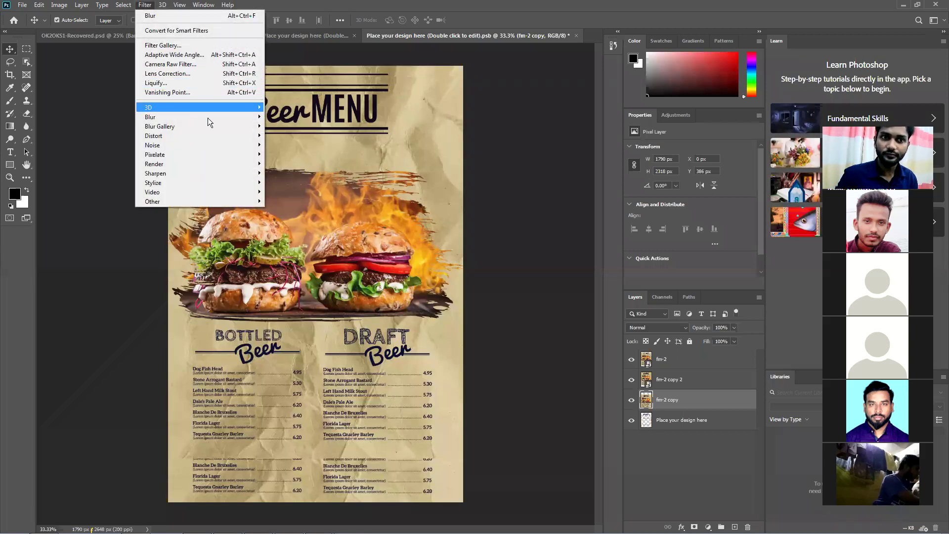
pyautogui.moveTo(208, 119)
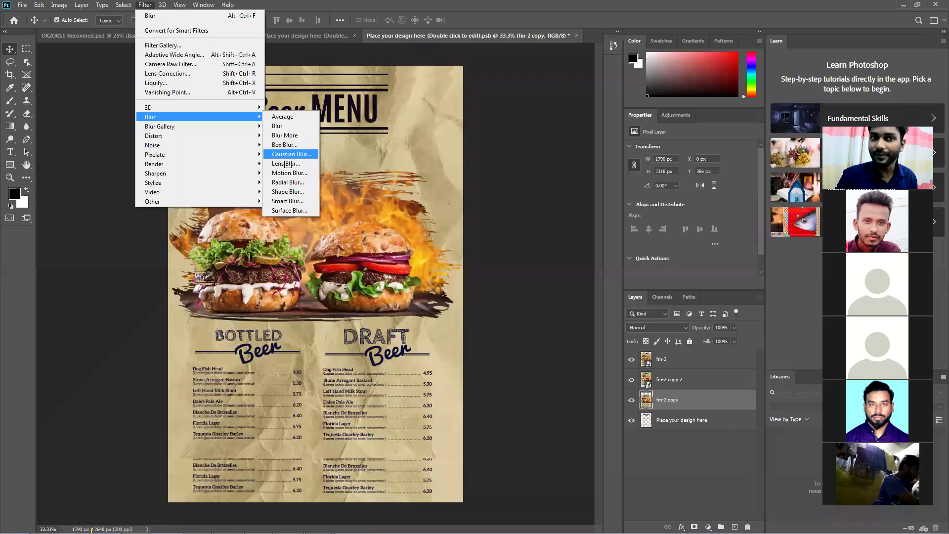
pyautogui.press('Return')
pyautogui.moveTo(447, 271); pyautogui.dragTo(435, 269)
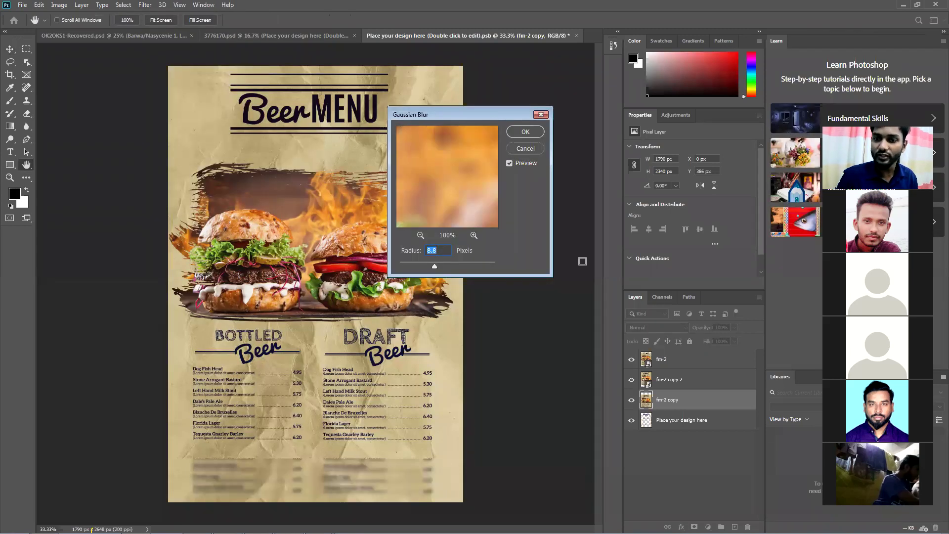
pyautogui.click(526, 133)
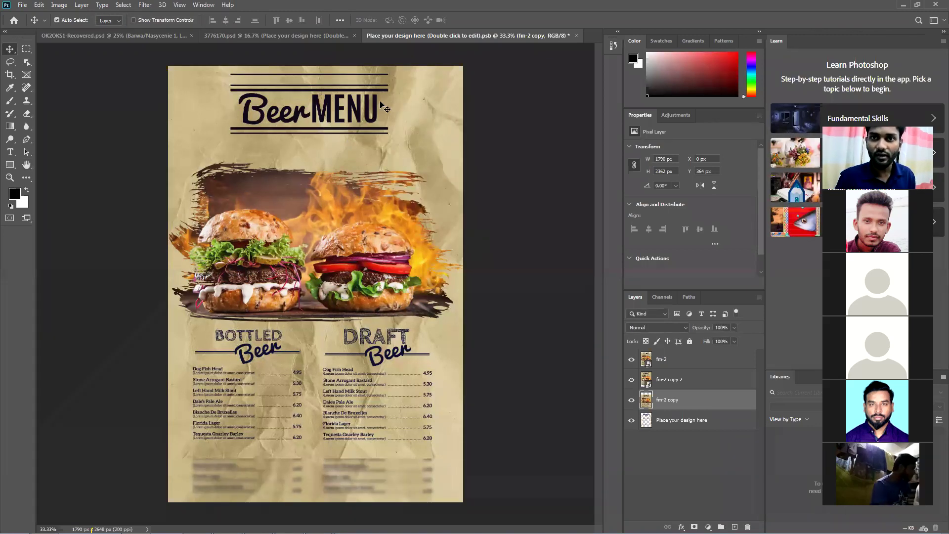
# Step: Return to the 3776170.psd mockup, close the smart object document, and close the mockup without saving its changes
pyautogui.click(252, 35)
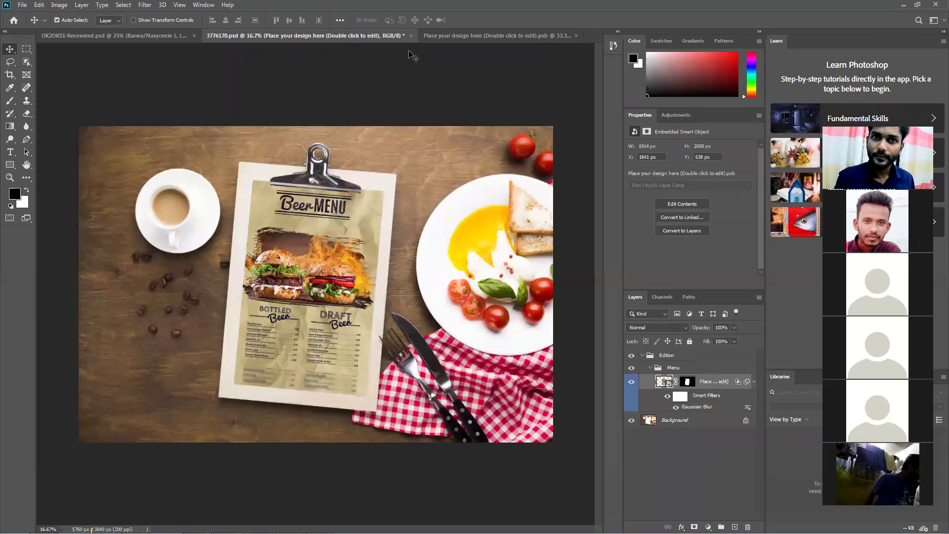
pyautogui.click(576, 36)
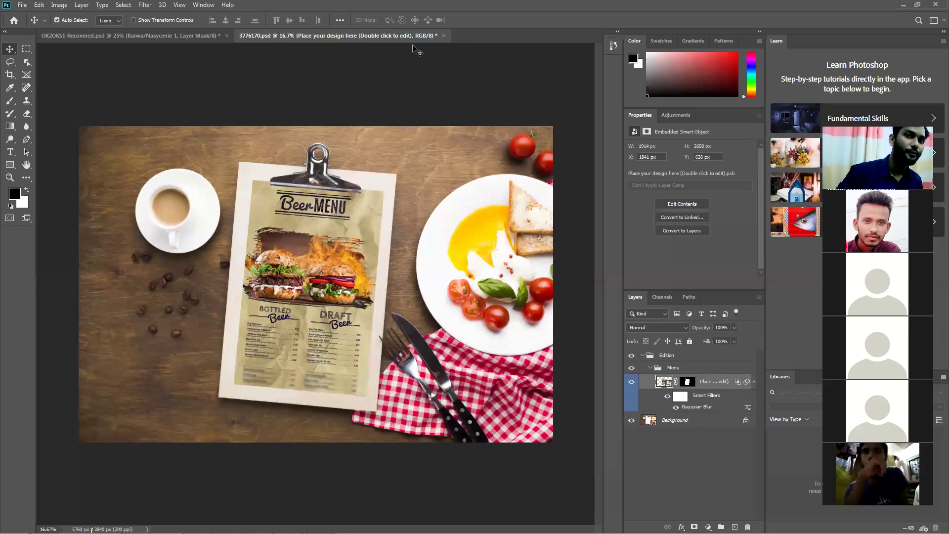
pyautogui.click(442, 38)
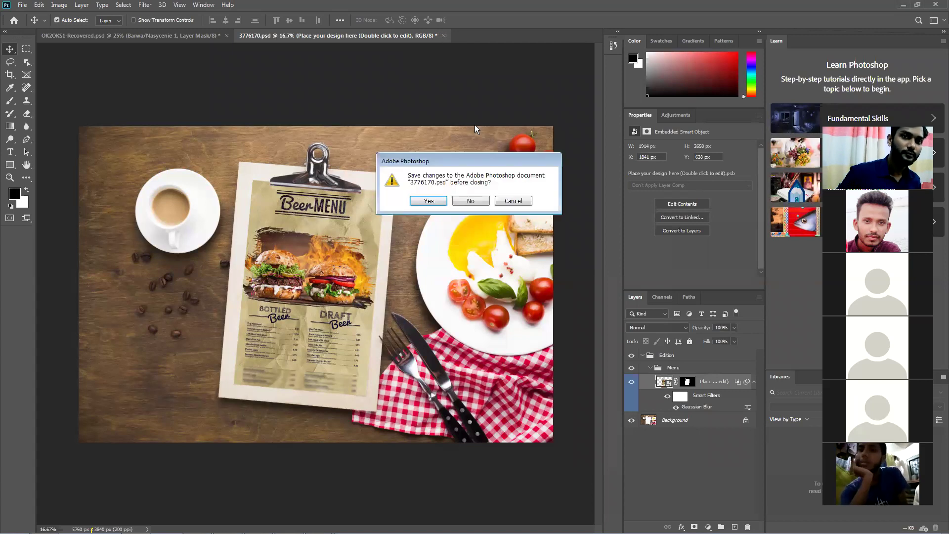
pyautogui.click(472, 201)
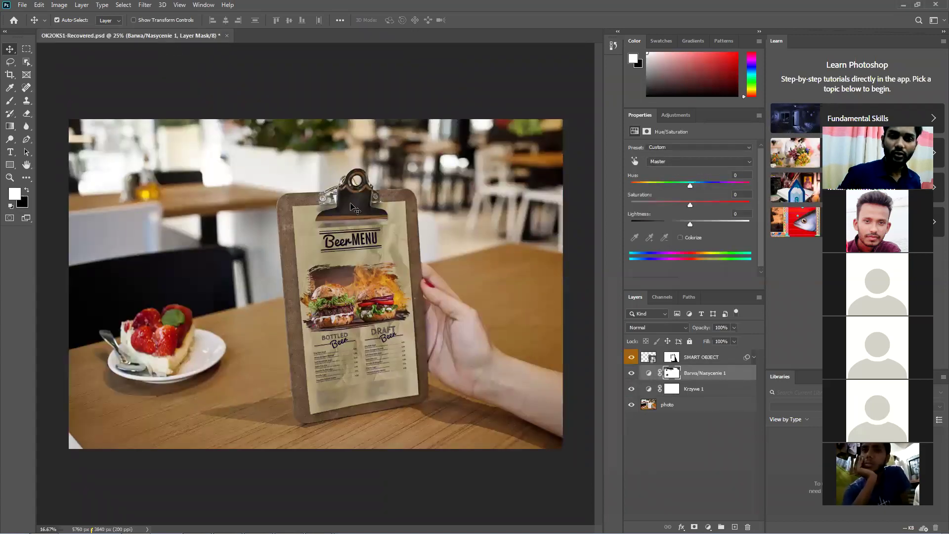
# Step: Switch from Photoshop to the Downloads folder and maximize its window
pyautogui.click(339, 232)
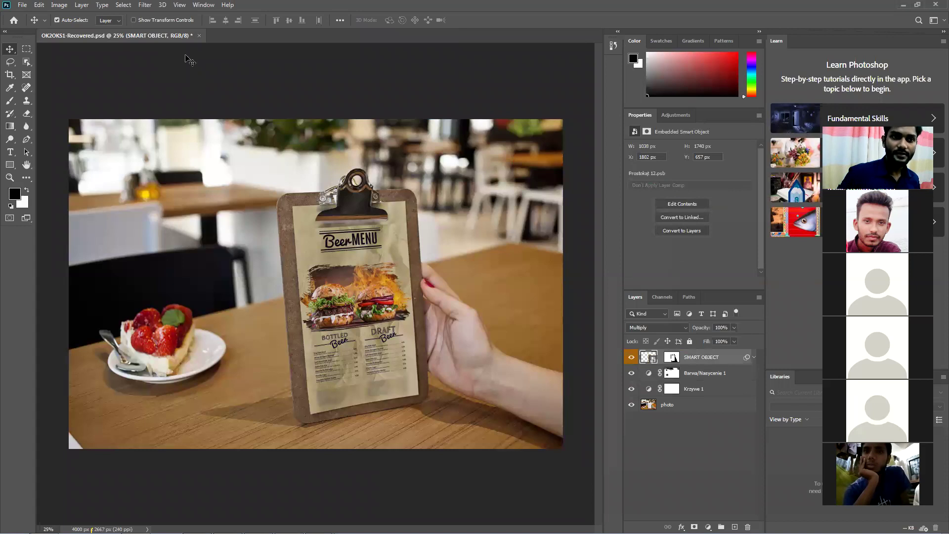
pyautogui.click(904, 5)
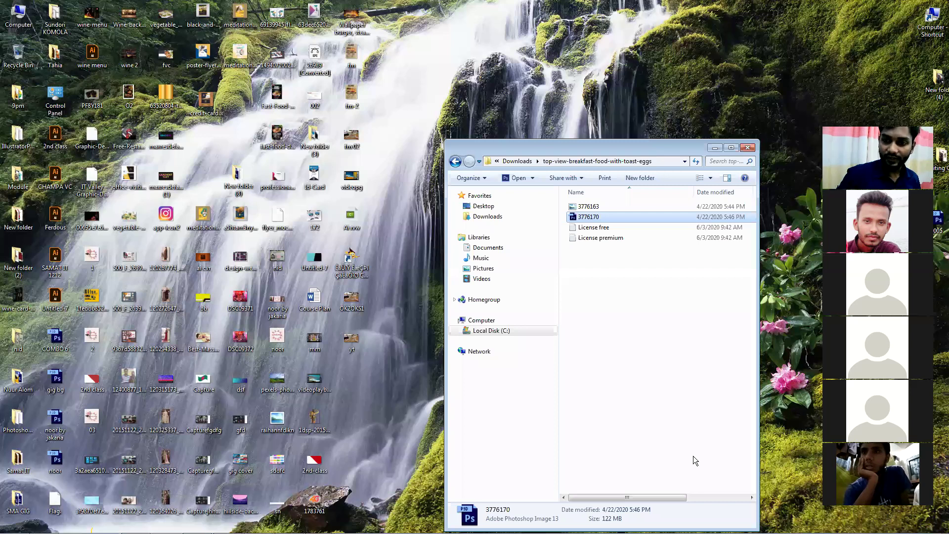
pyautogui.moveTo(205, 533)
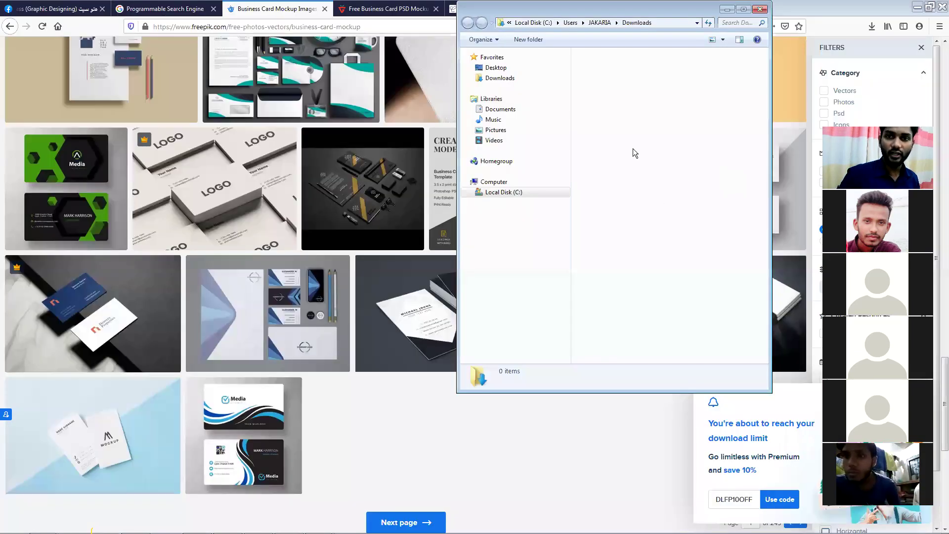
pyautogui.doubleClick(679, 8)
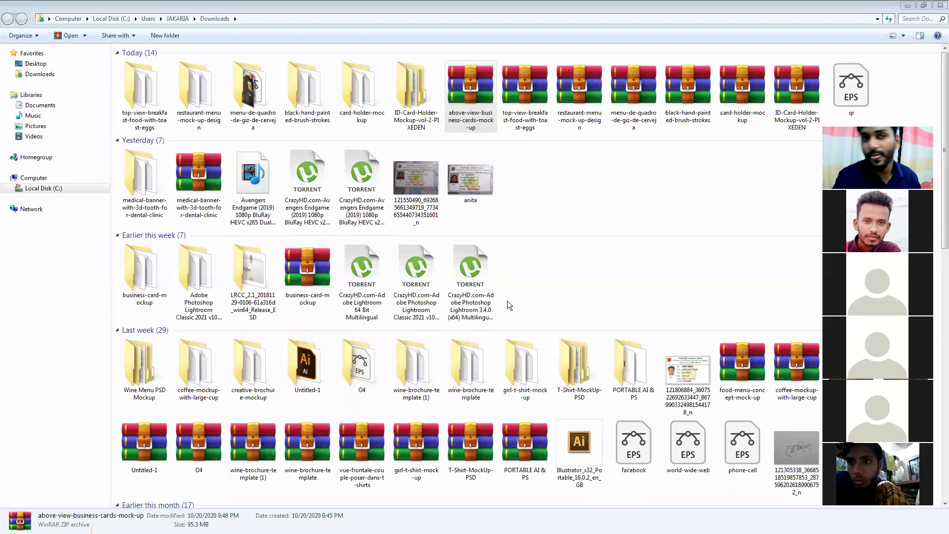
# Step: Look through the files in the card-holder-mockup folder and return to Downloads
pyautogui.click(366, 109)
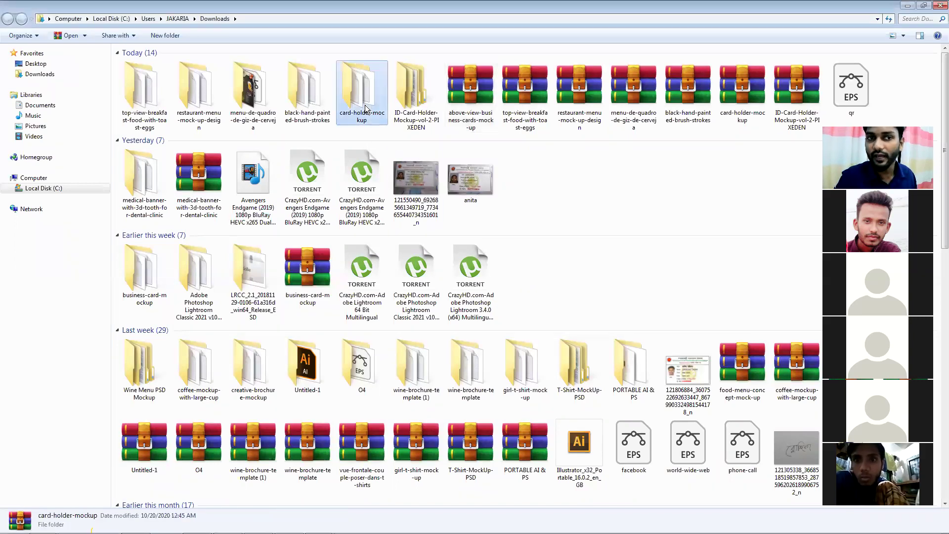
pyautogui.doubleClick(365, 109)
pyautogui.click(11, 20)
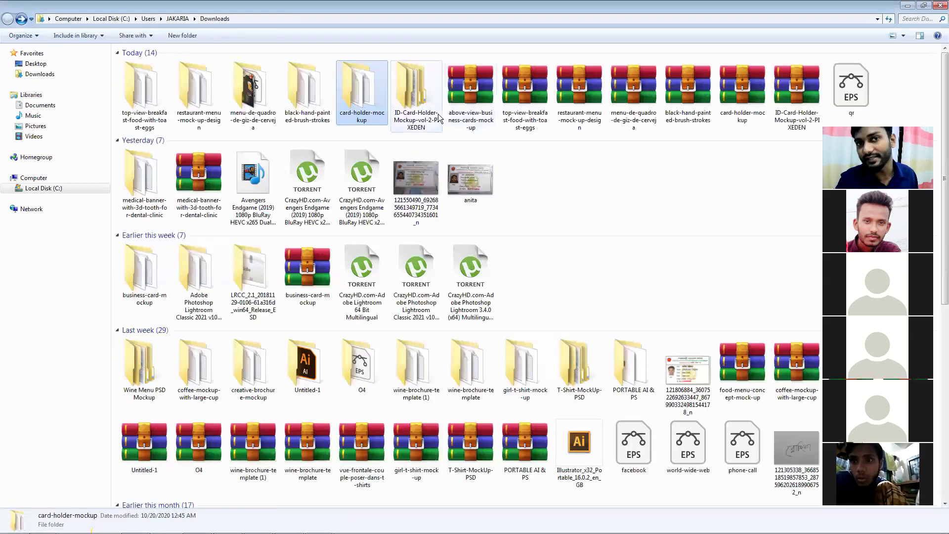
pyautogui.doubleClick(364, 101)
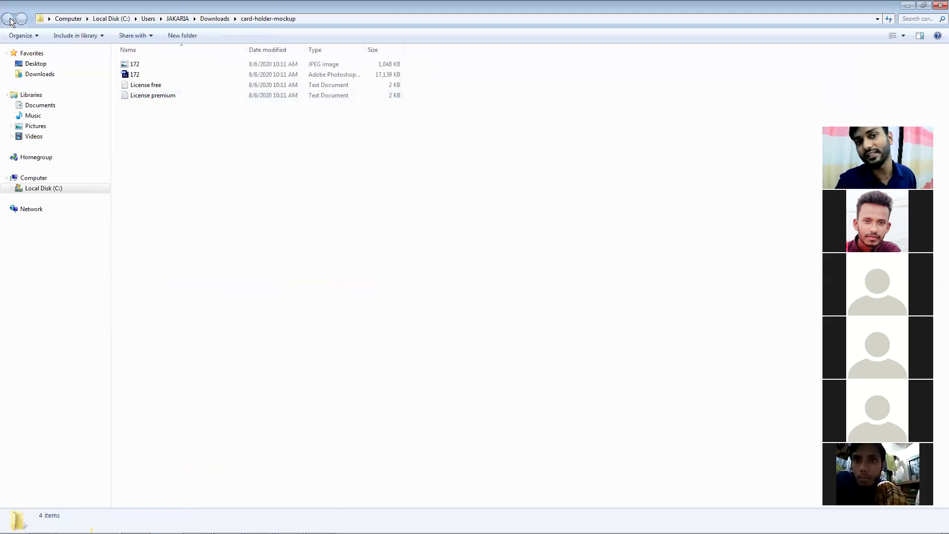
pyautogui.click(11, 19)
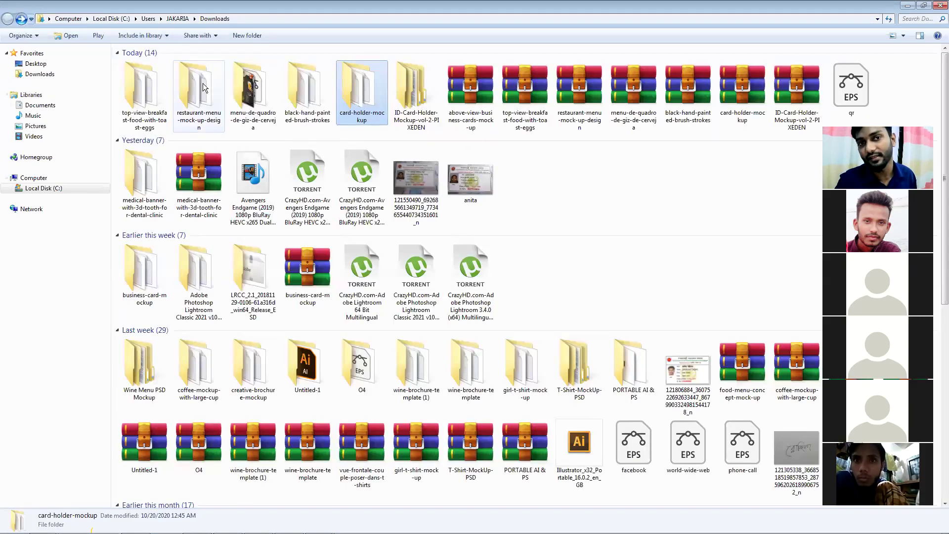
pyautogui.doubleClick(374, 111)
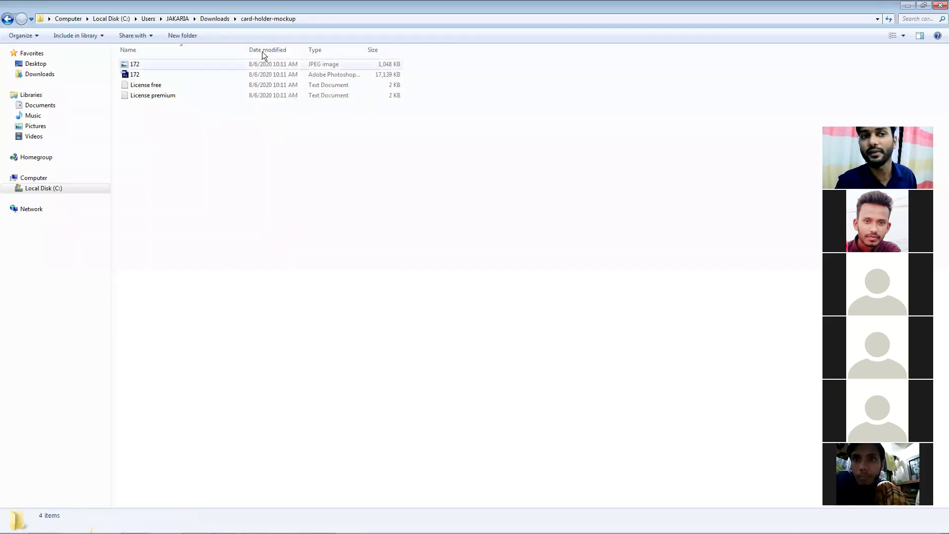
pyautogui.click(8, 20)
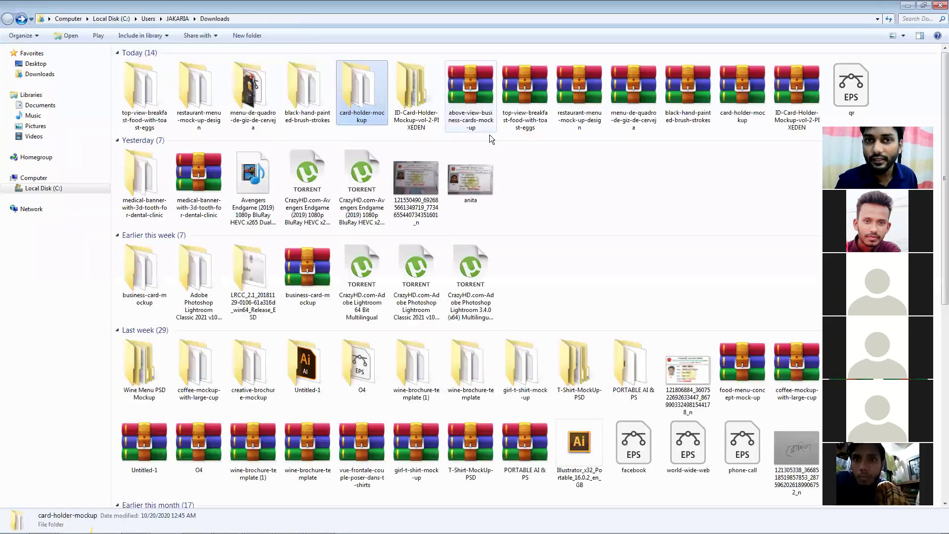
# Step: Extract the above-view-business-cards-mock-up archive into its own folder in Downloads
pyautogui.click(477, 90)
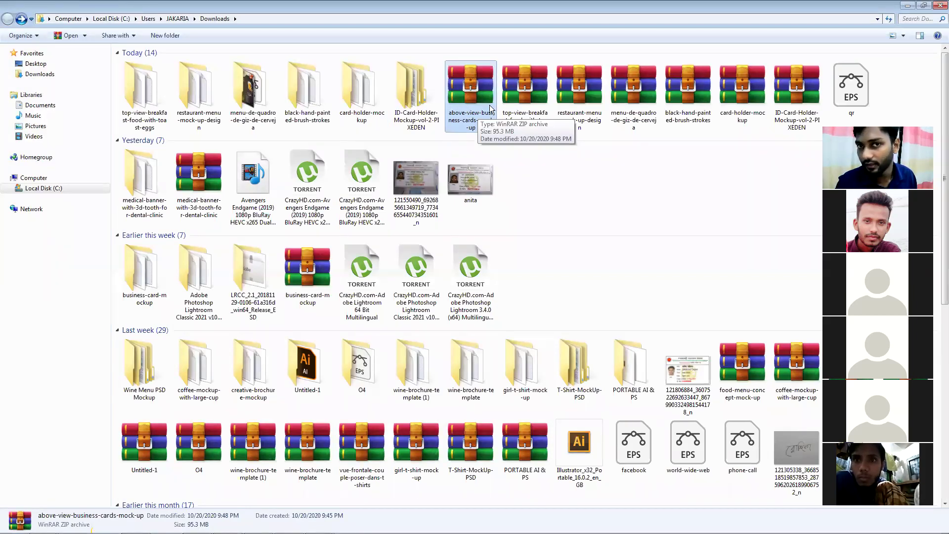
pyautogui.click(426, 123)
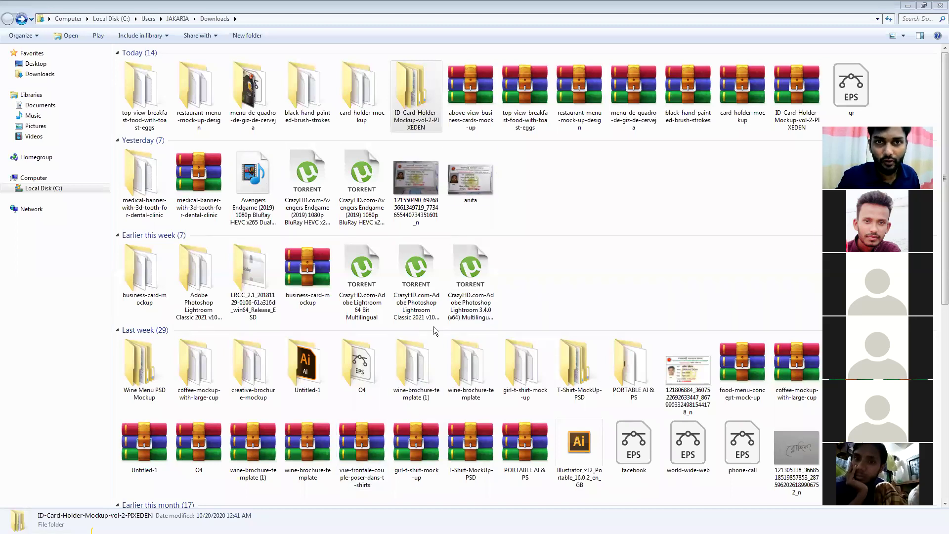
pyautogui.click(552, 209)
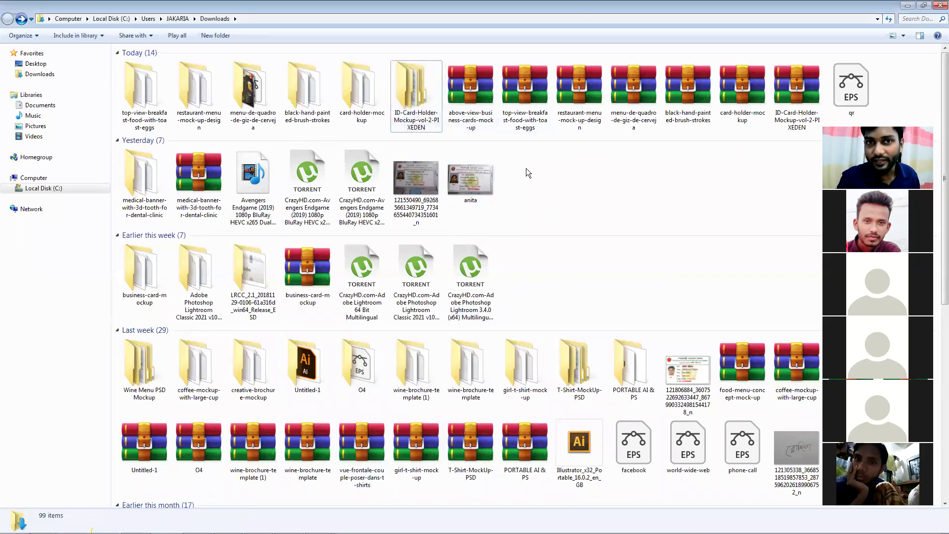
pyautogui.click(470, 124)
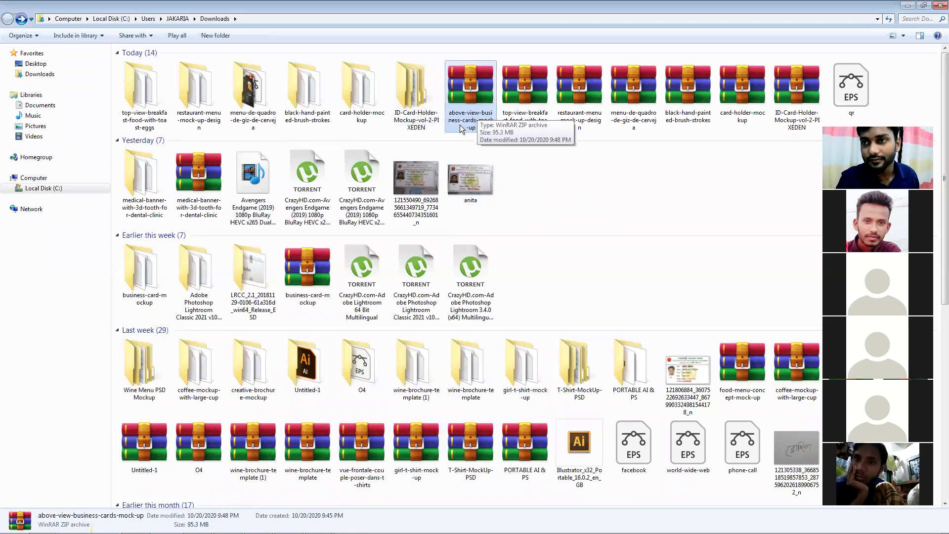
pyautogui.rightClick(469, 97)
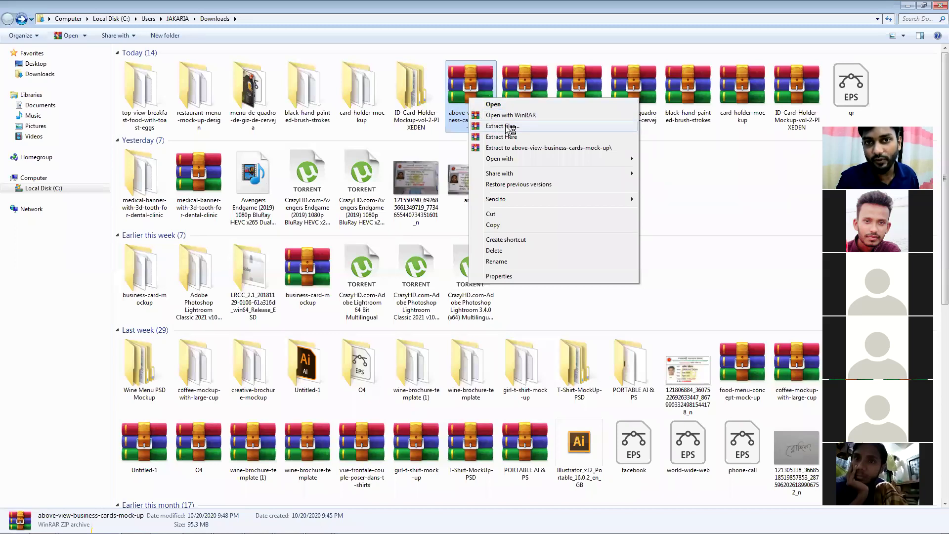
pyautogui.click(503, 126)
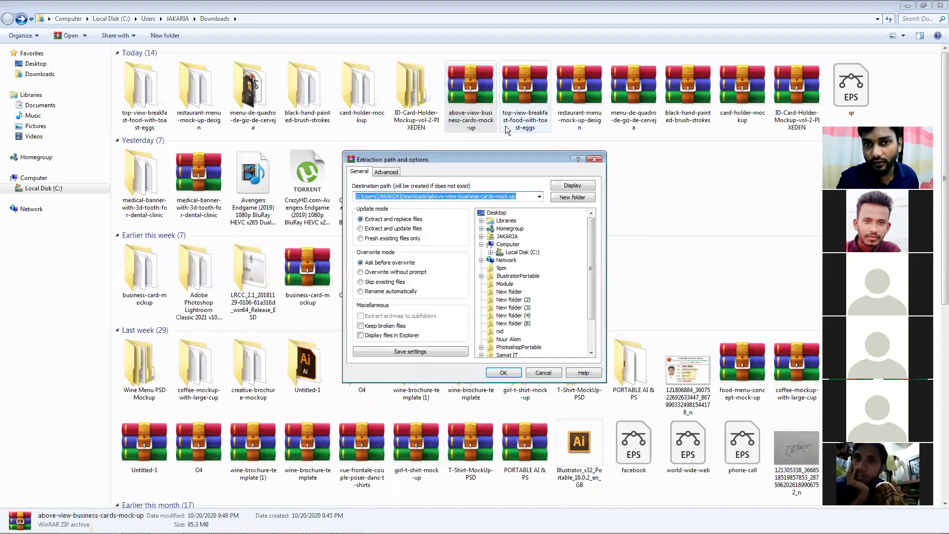
pyautogui.click(503, 372)
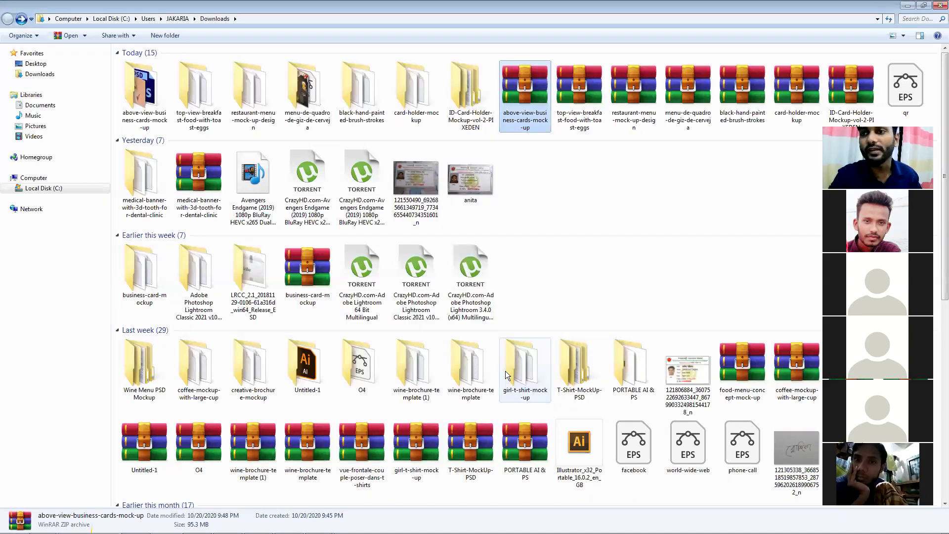
# Step: Check the contents of the extracted above-view-business-cards-mock-up folder and return to Downloads
pyautogui.rightClick(526, 120)
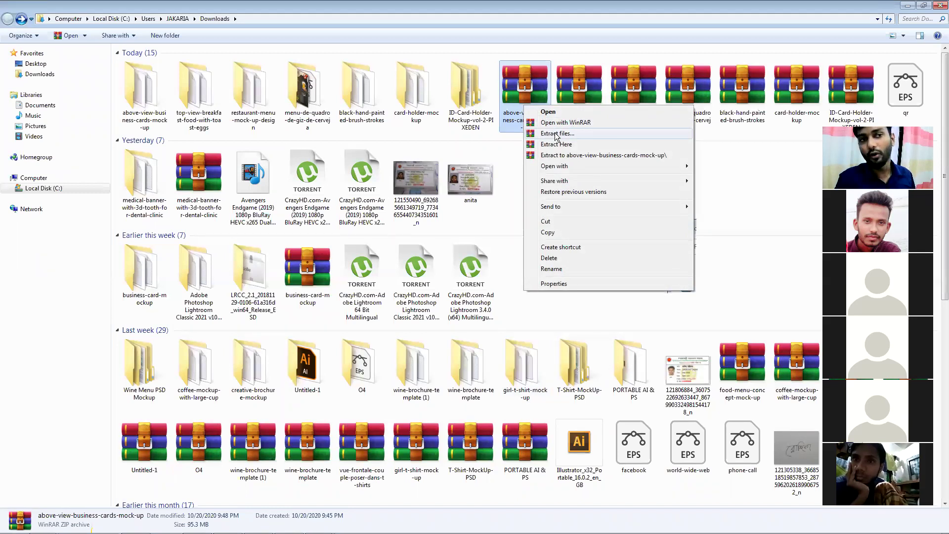
pyautogui.click(134, 117)
pyautogui.doubleClick(153, 101)
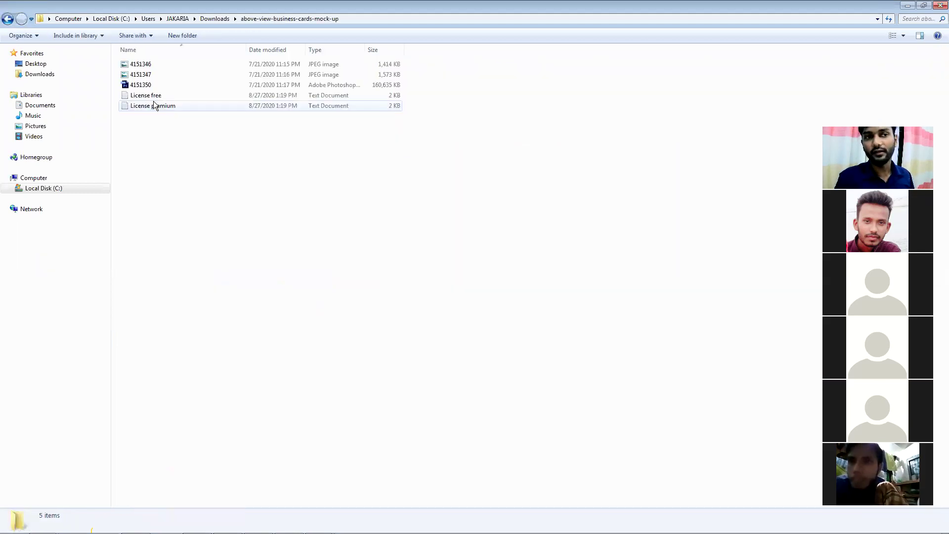
pyautogui.click(8, 19)
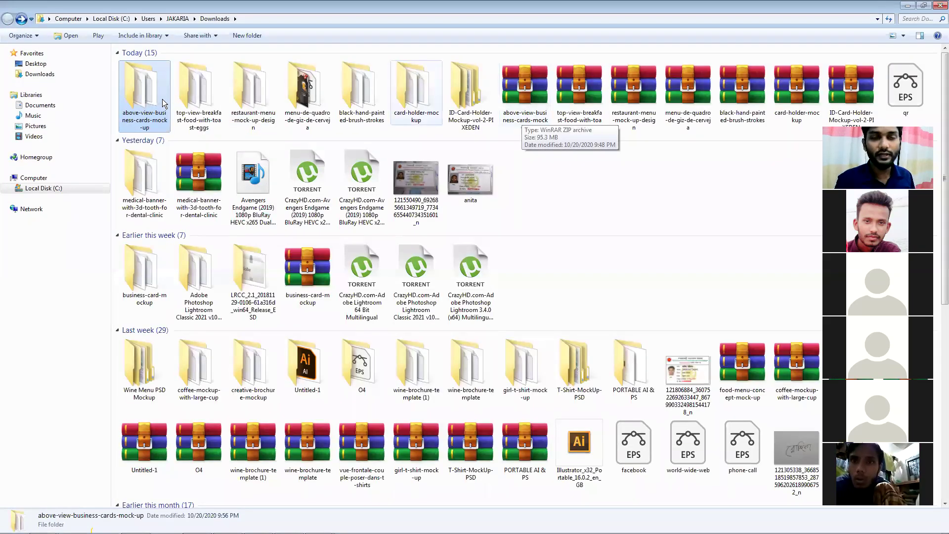
# Step: Open 4151350.psd from the above-view-business-cards-mock-up folder in Photoshop, discarding the embedded color profile
pyautogui.moveTo(158, 101)
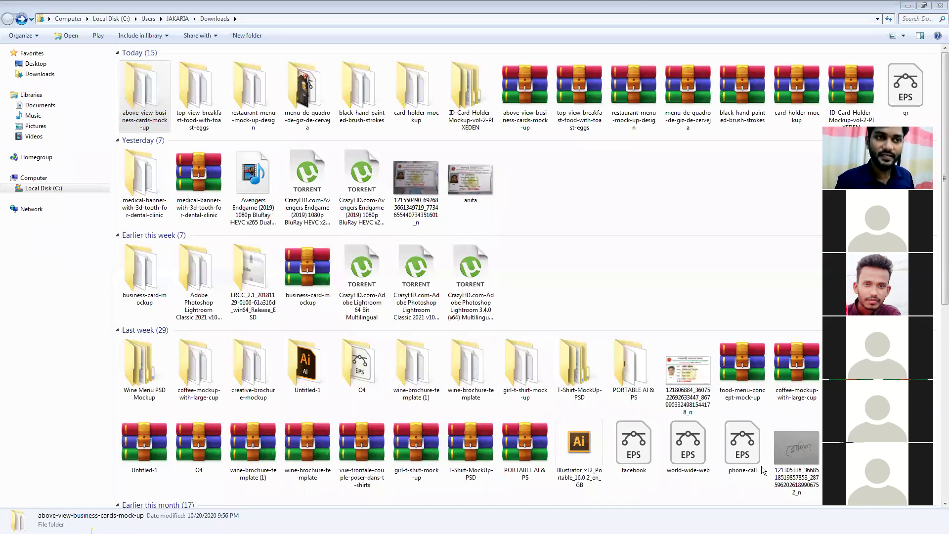
pyautogui.doubleClick(130, 97)
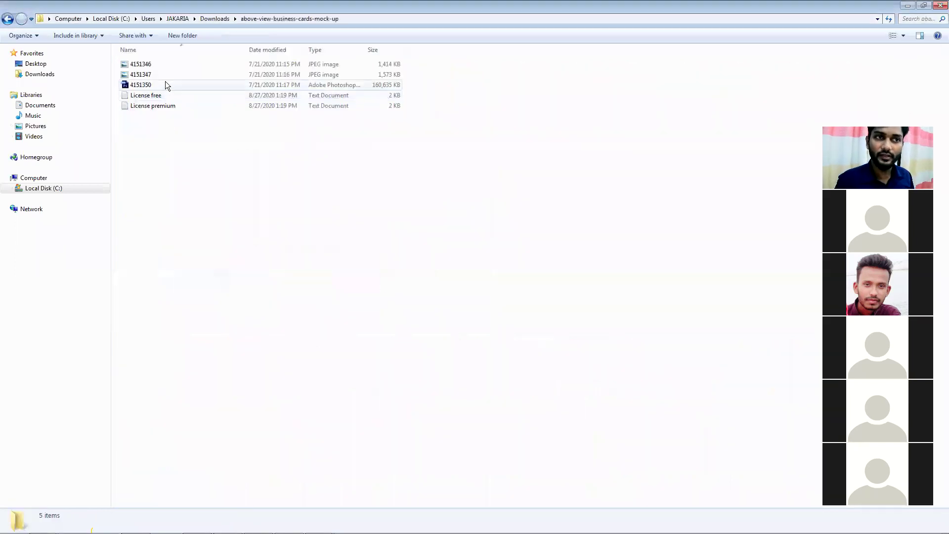
pyautogui.click(165, 83)
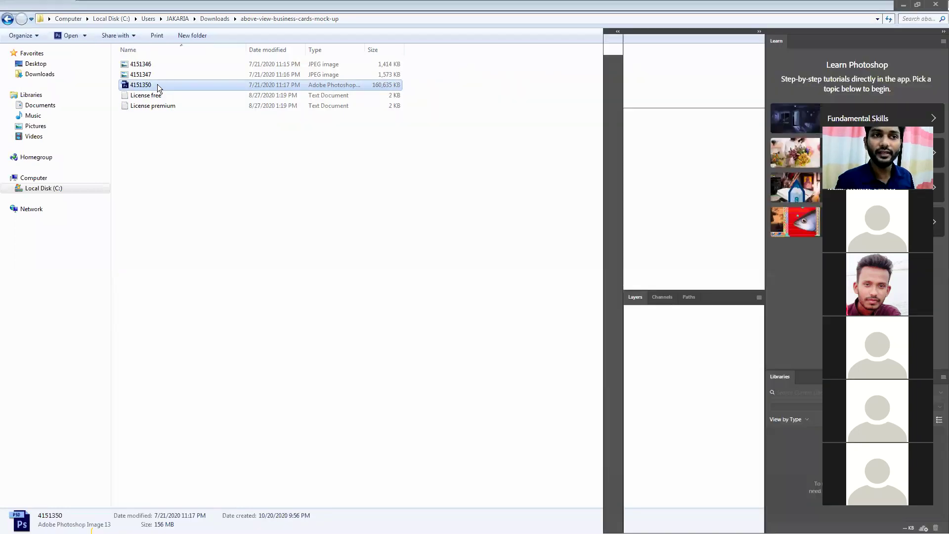
pyautogui.doubleClick(157, 84)
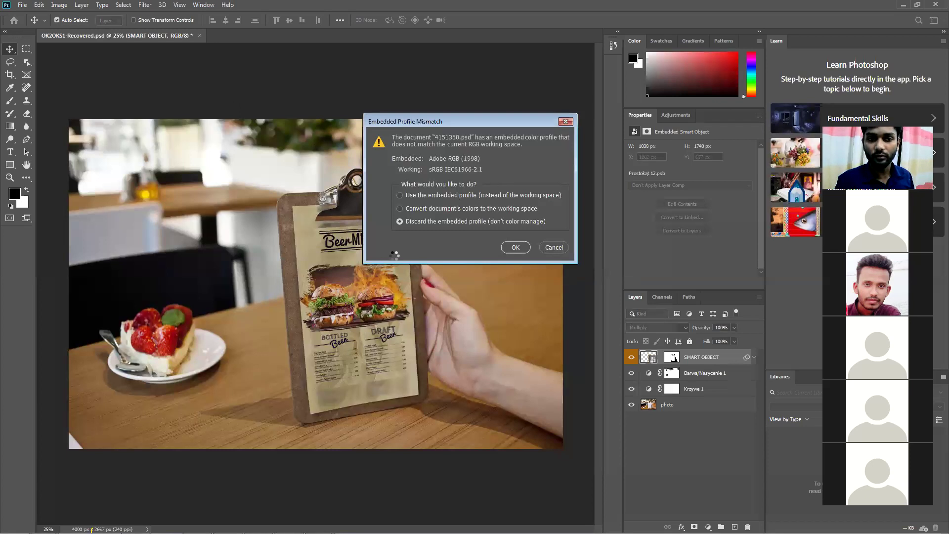
pyautogui.click(510, 248)
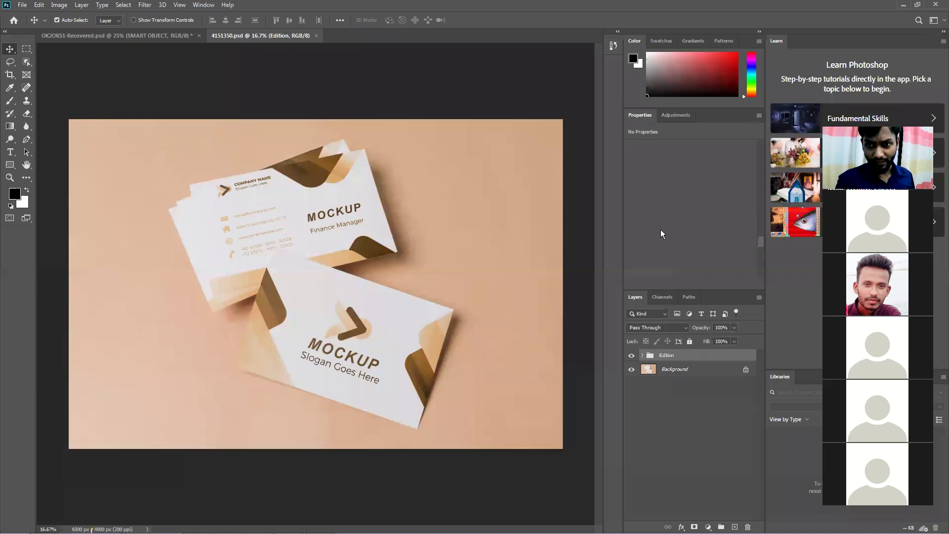
# Step: Expand the Edition and Up Card groups and select the Up Card's design smart object layer
pyautogui.click(642, 356)
pyautogui.click(650, 368)
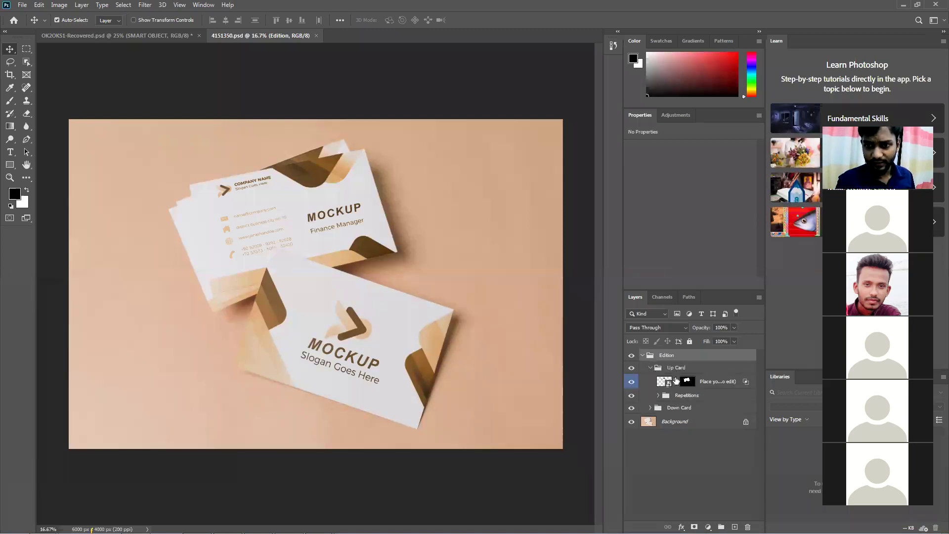
pyautogui.click(662, 383)
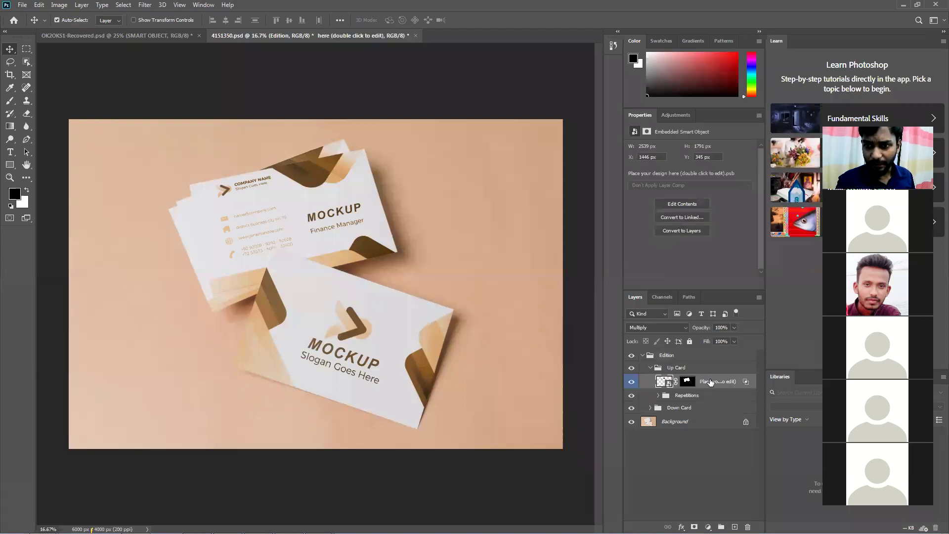
# Step: Open the Up Card's design smart object, discarding its embedded color profile, and arrange the windows so the desktop images are accessible beside it
pyautogui.doubleClick(662, 382)
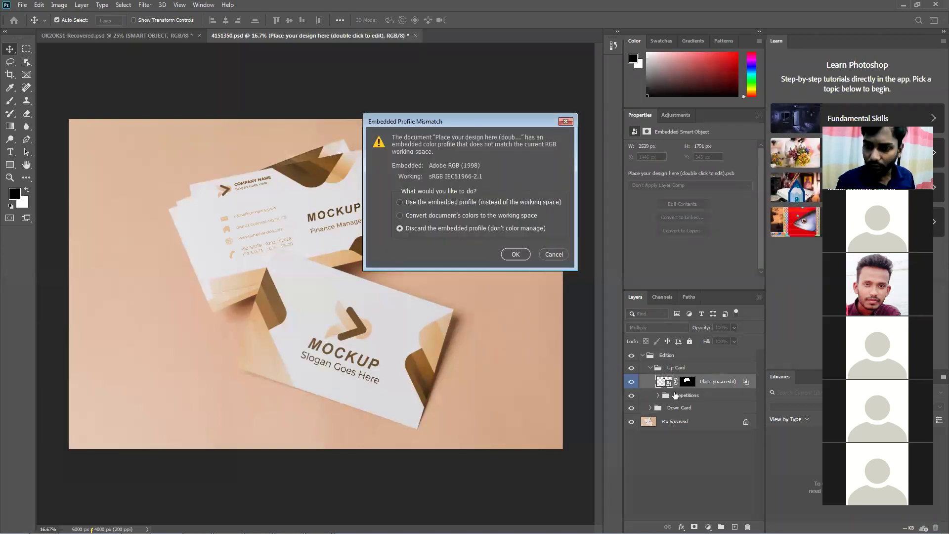
pyautogui.click(524, 253)
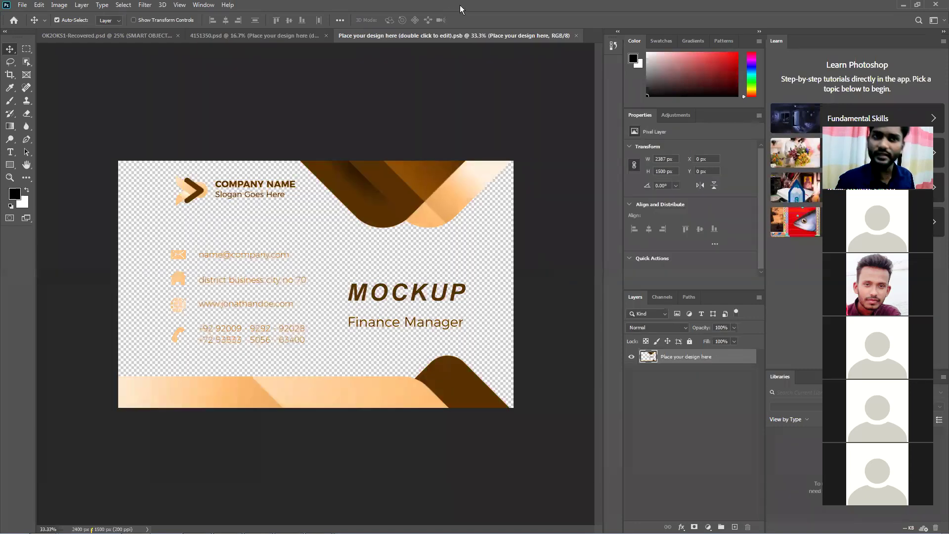
pyautogui.doubleClick(486, 5)
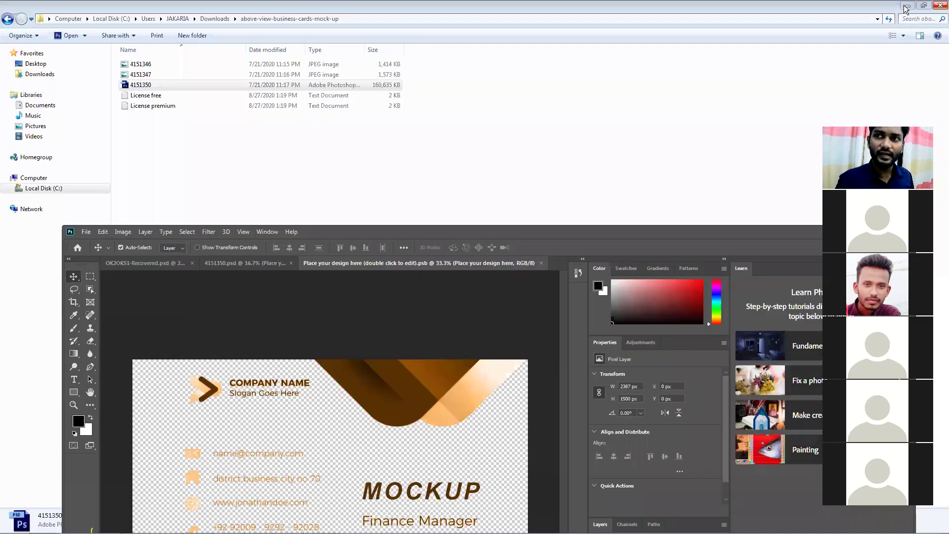
pyautogui.click(907, 10)
pyautogui.click(918, 7)
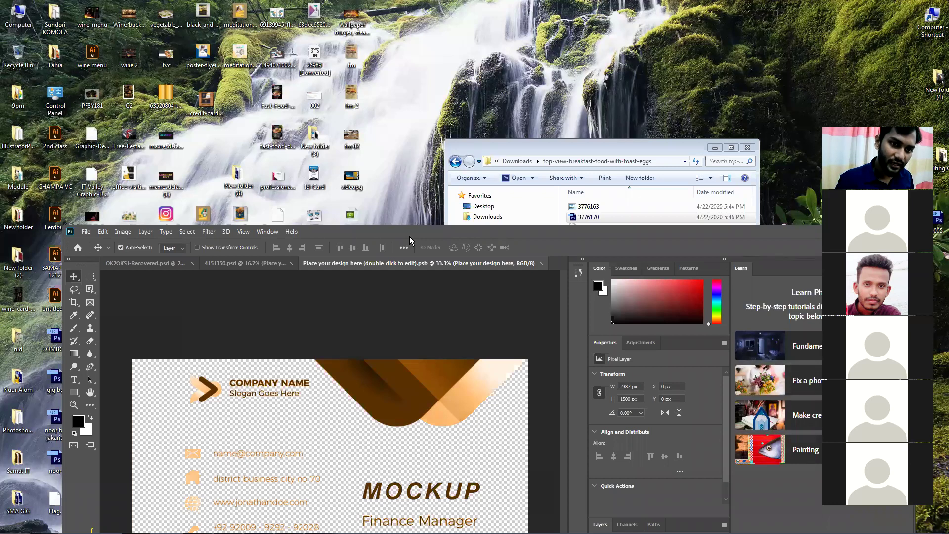
pyautogui.moveTo(409, 236); pyautogui.dragTo(713, 119)
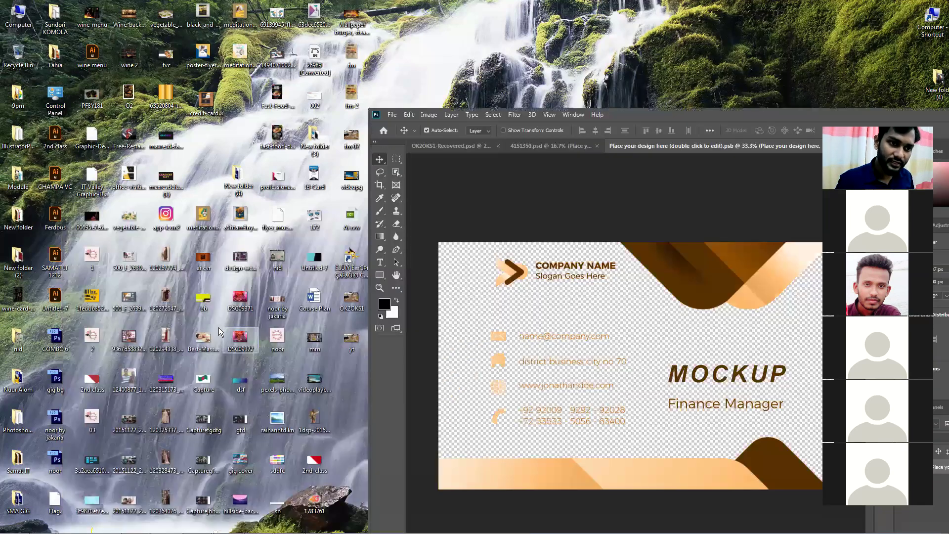
# Step: Try placing the bb image from the desktop in the Up Card design and moving it over the existing artwork
pyautogui.click(209, 302)
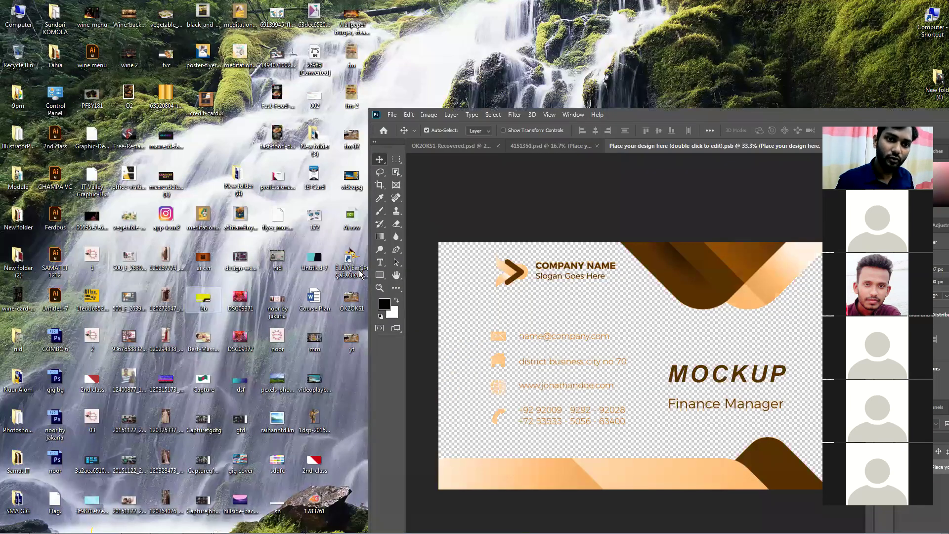
pyautogui.click(218, 320)
pyautogui.moveTo(218, 298); pyautogui.dragTo(637, 351)
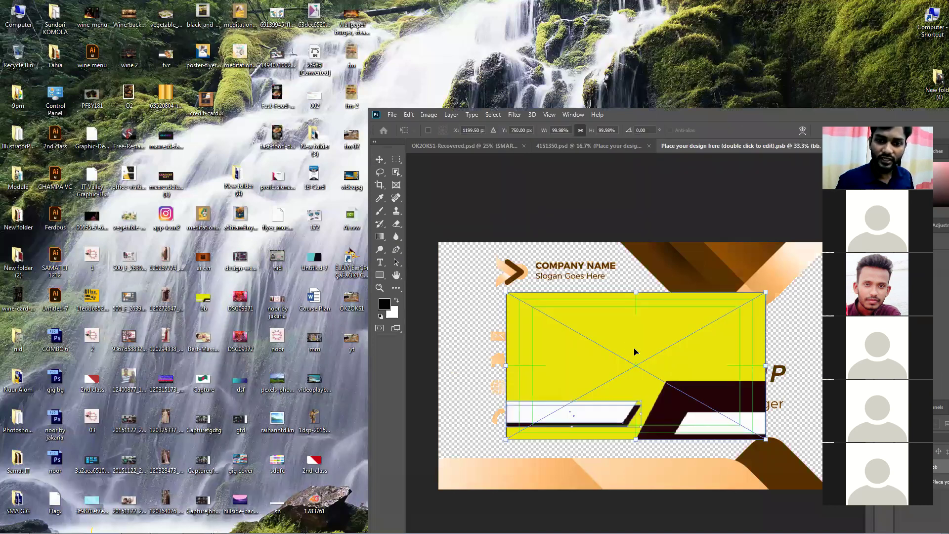
pyautogui.press('Return')
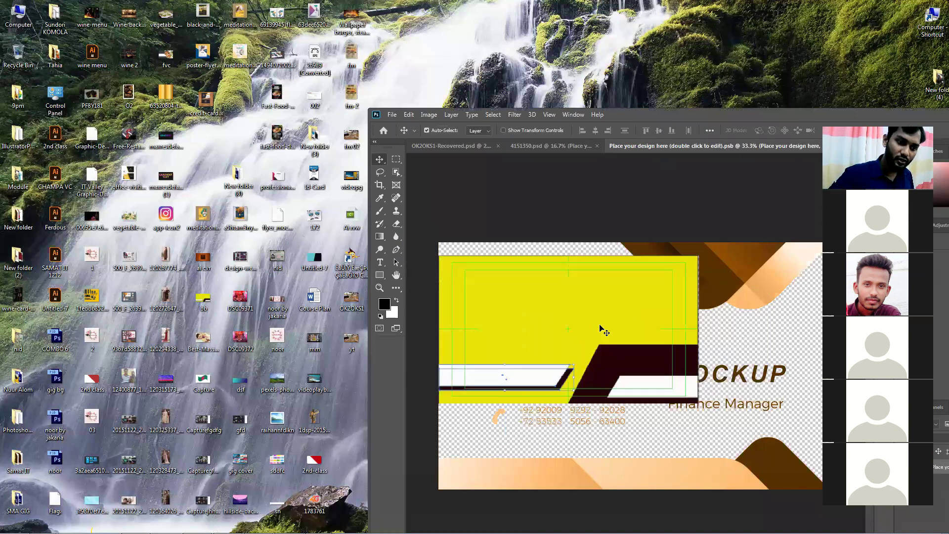
pyautogui.hotkey('ctrl', 'z')
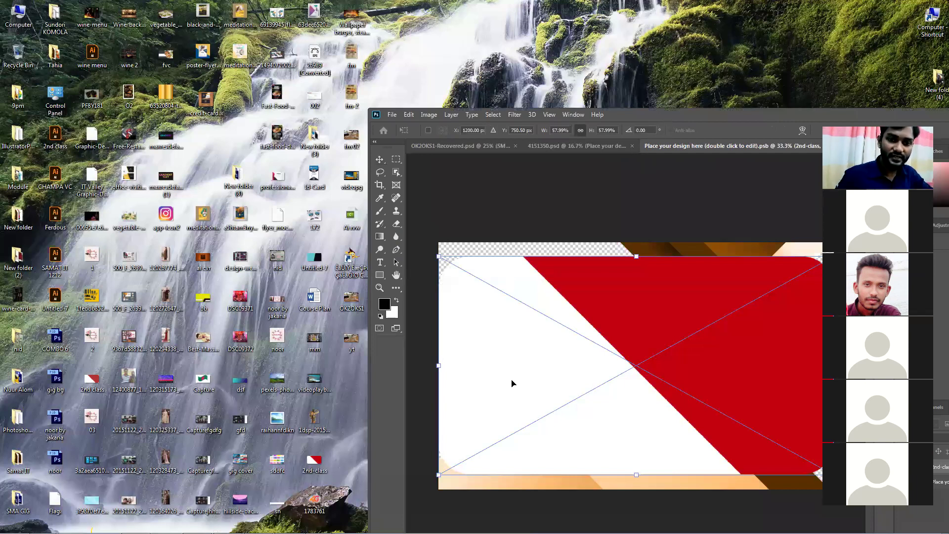
# Step: Enlarge the placed 2nd-class image to about 3104 px wide so it covers the whole Up Card design, and commit the placement
pyautogui.press('super+Up')
pyautogui.moveTo(514, 393); pyautogui.dragTo(572, 426)
pyautogui.press('Return')
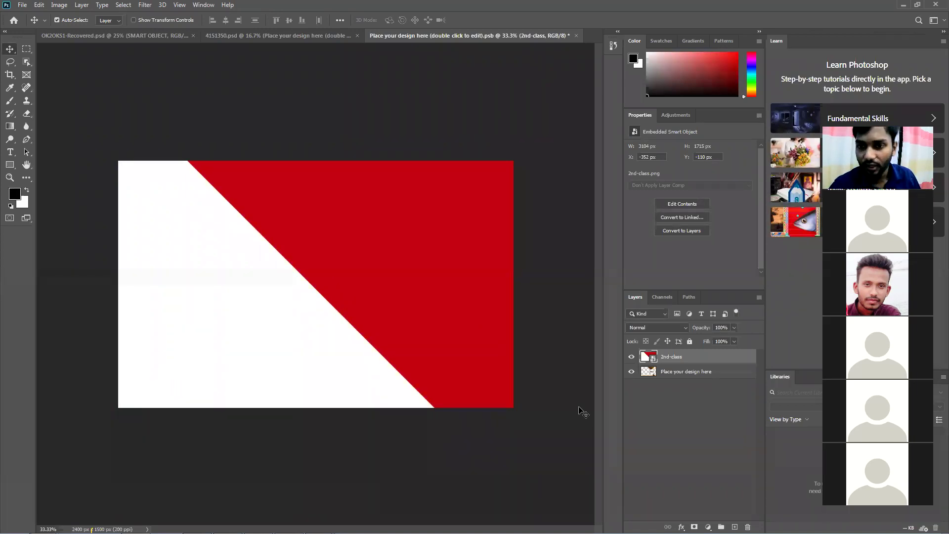
# Step: Save the Up Card's smart object and return to 4151350.psd to view the updated card
pyautogui.press('ctrl')
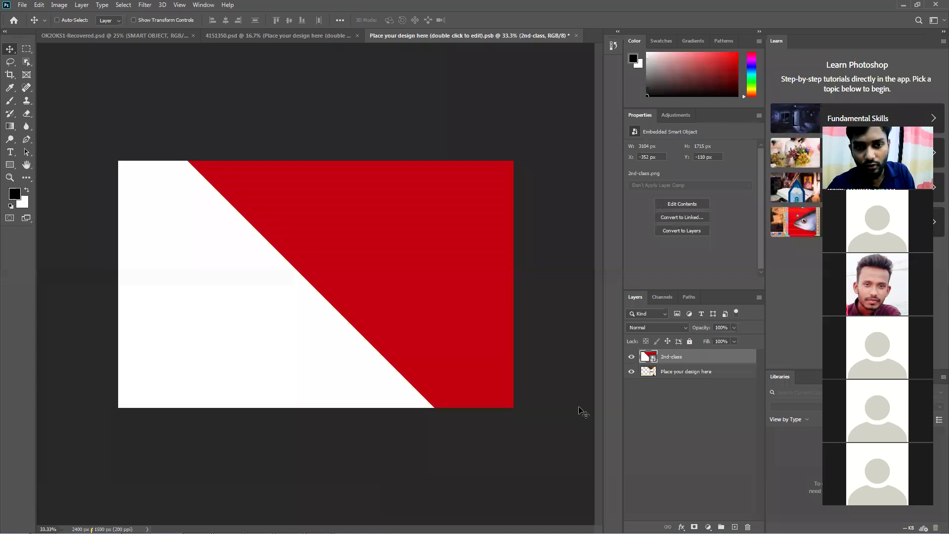
pyautogui.hotkey('ctrl', 's')
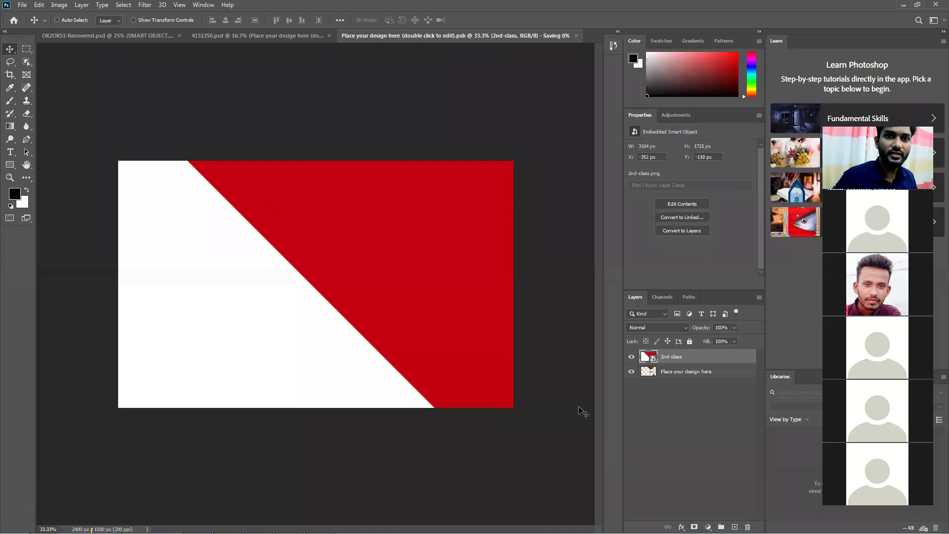
pyautogui.click(306, 32)
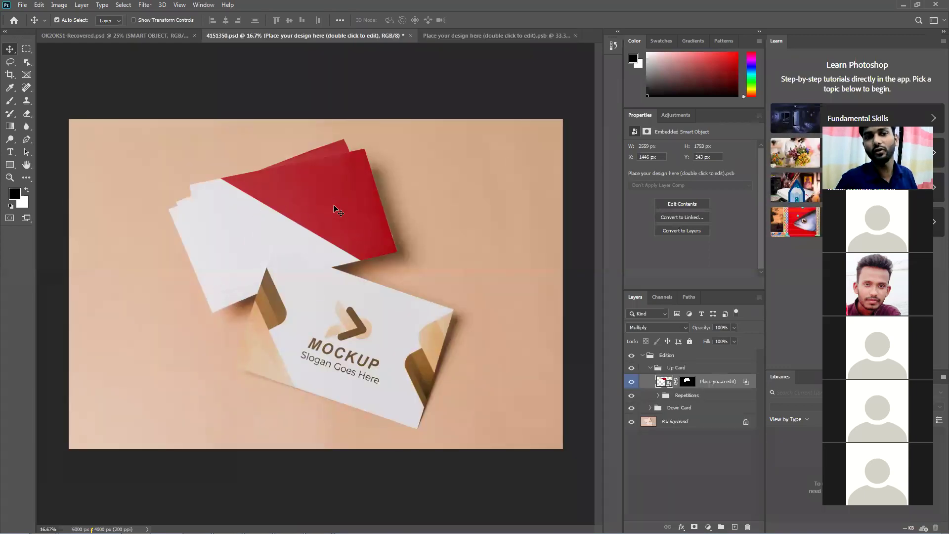
# Step: Expand the Down Card group and open its design smart object, discarding the embedded color profile
pyautogui.click(701, 397)
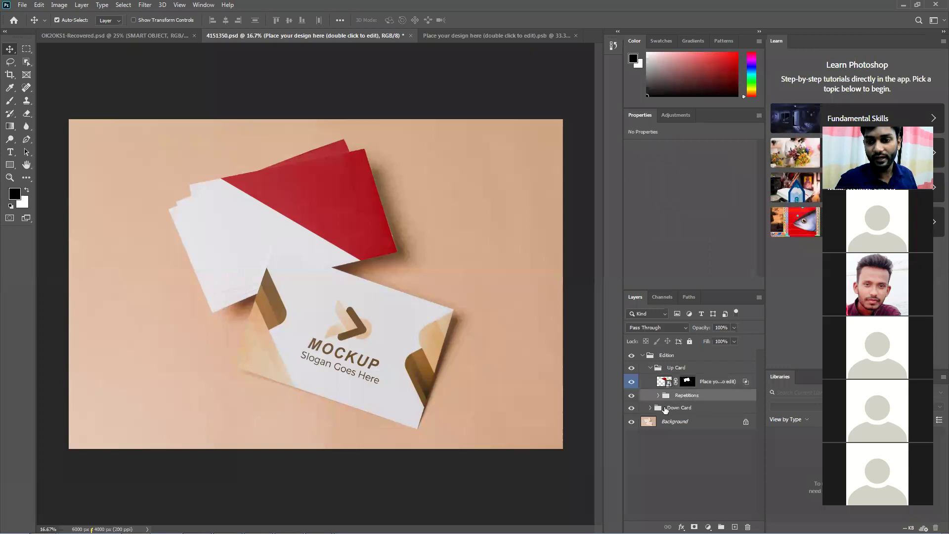
pyautogui.click(665, 408)
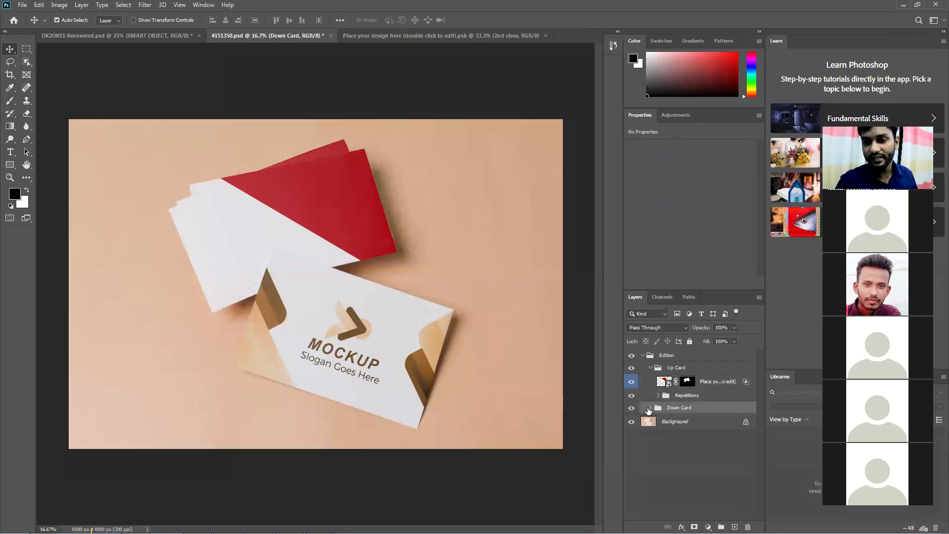
pyautogui.click(649, 407)
pyautogui.doubleClick(668, 421)
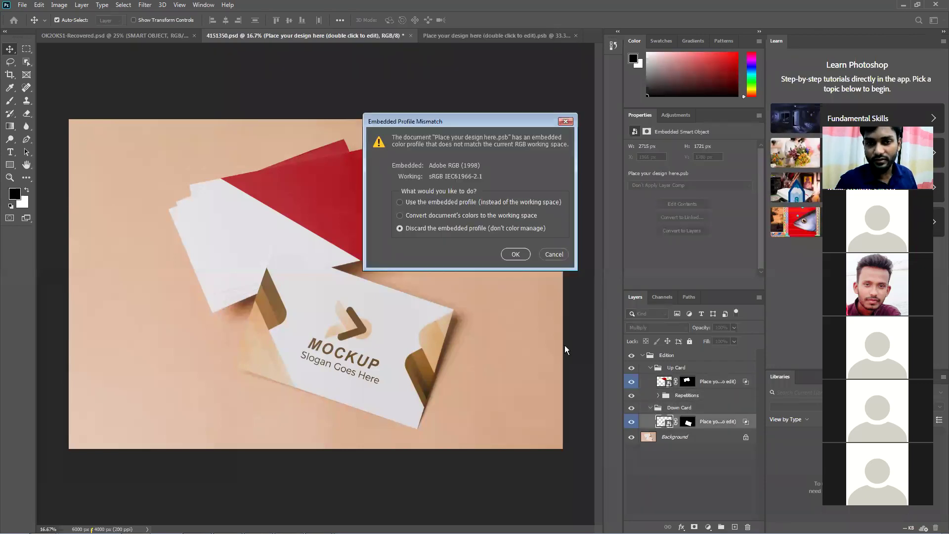
pyautogui.click(515, 254)
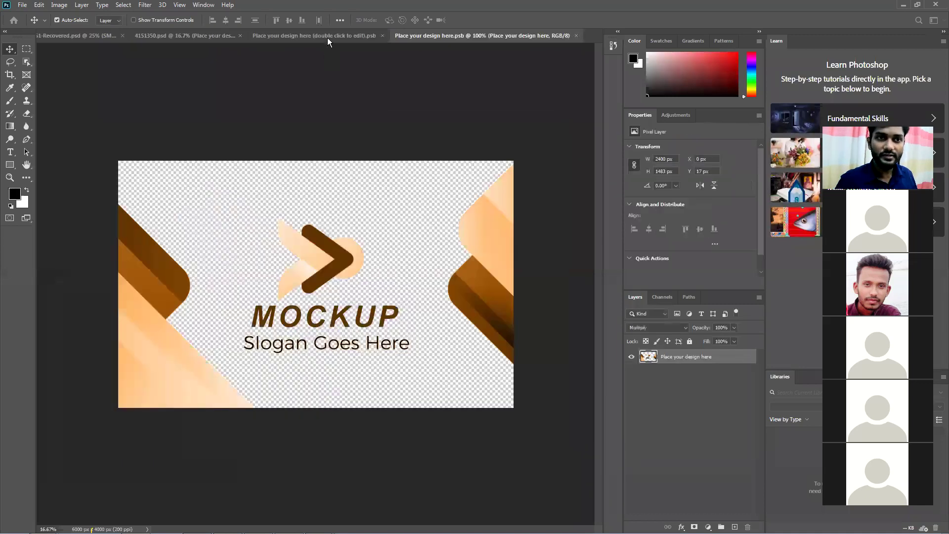
# Step: Cover the Down Card design with the 2nd-class image, save the smart object, and return to 4151350.psd
pyautogui.moveTo(372, 264); pyautogui.dragTo(312, 313)
pyautogui.hotkey('ctrl', 's')
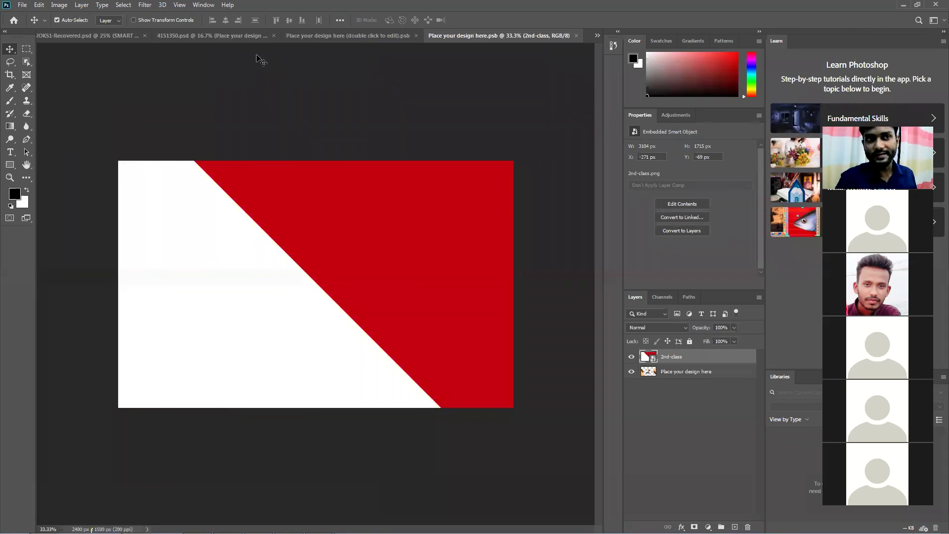
pyautogui.click(205, 39)
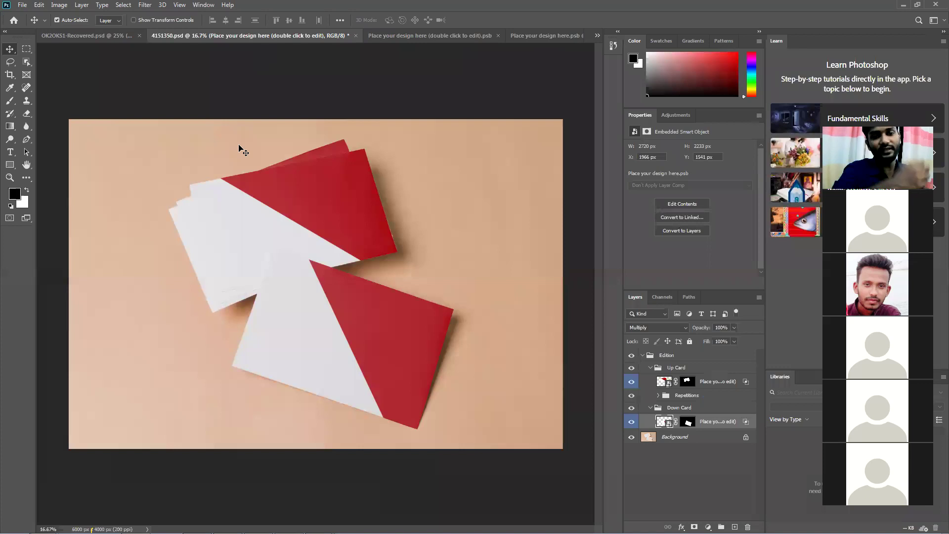